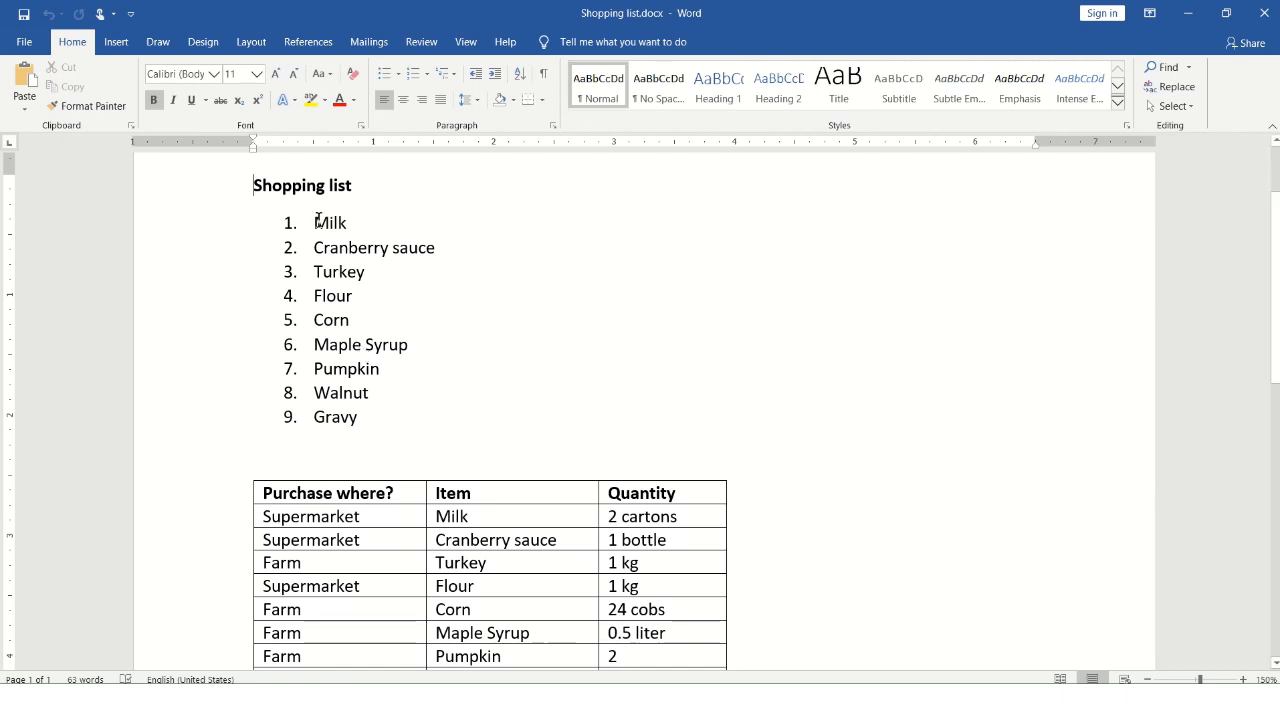
# Examine the numbered shopping list and the purchase table below it
pyautogui.moveTo(318, 220); pyautogui.dragTo(434, 409)
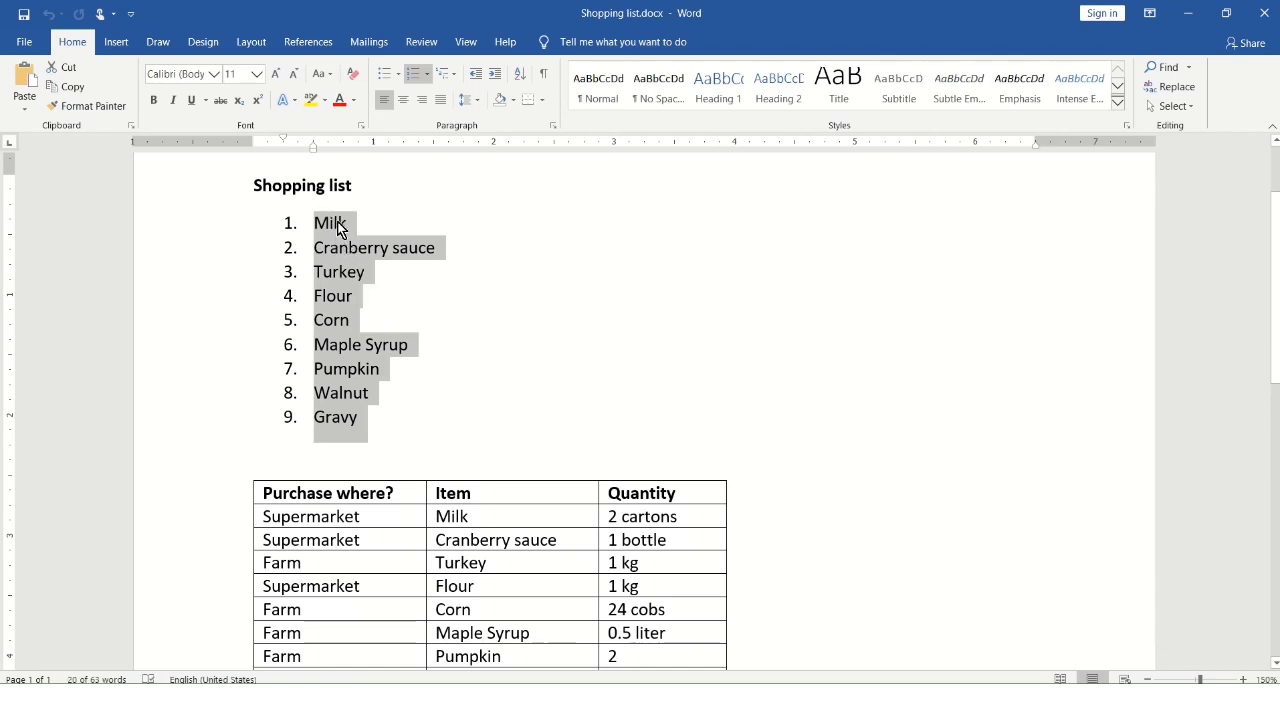
pyautogui.scroll(-5, 391, 220)
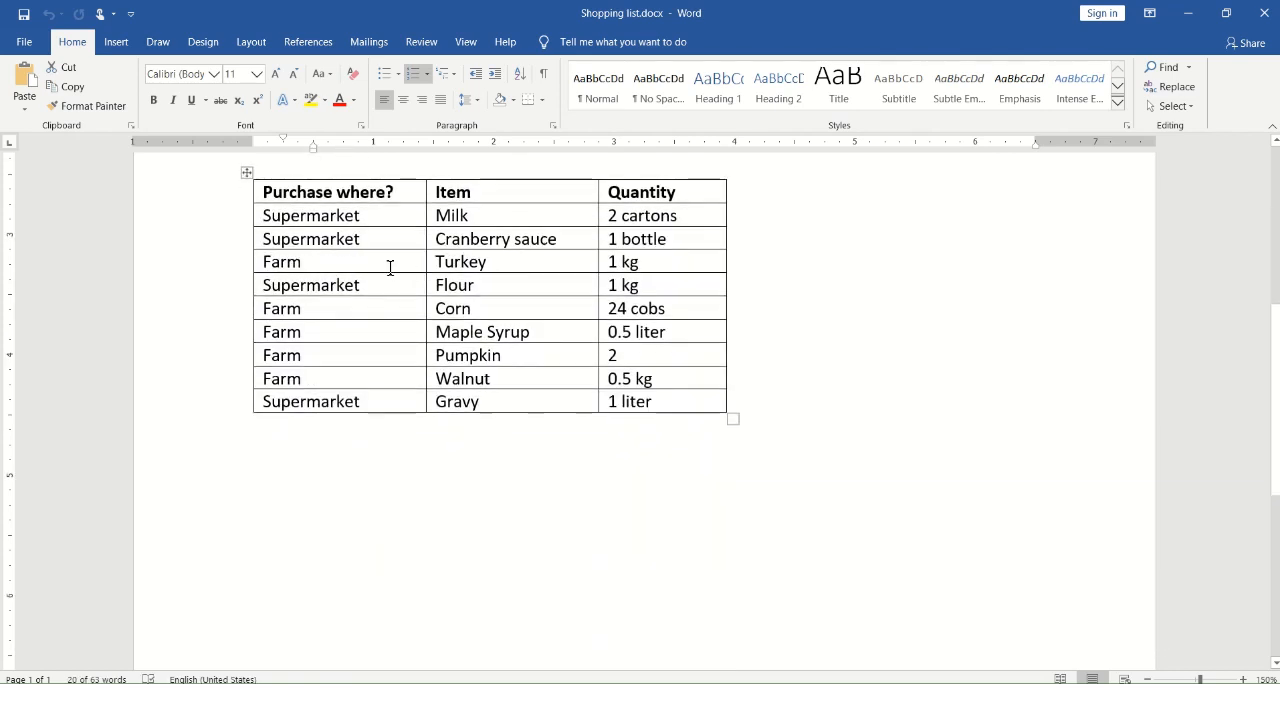
pyautogui.click(391, 264)
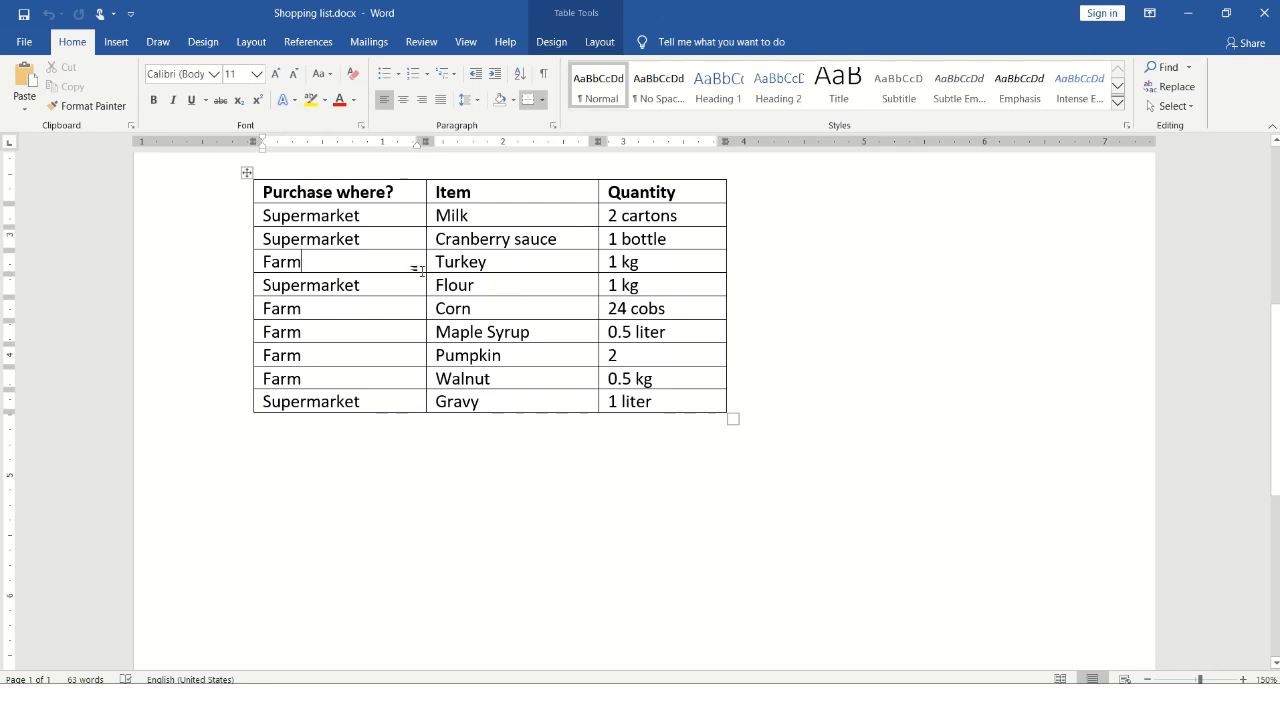
pyautogui.click(463, 247)
pyautogui.scroll(7, 538, 293)
pyautogui.scroll(-4, 542, 296)
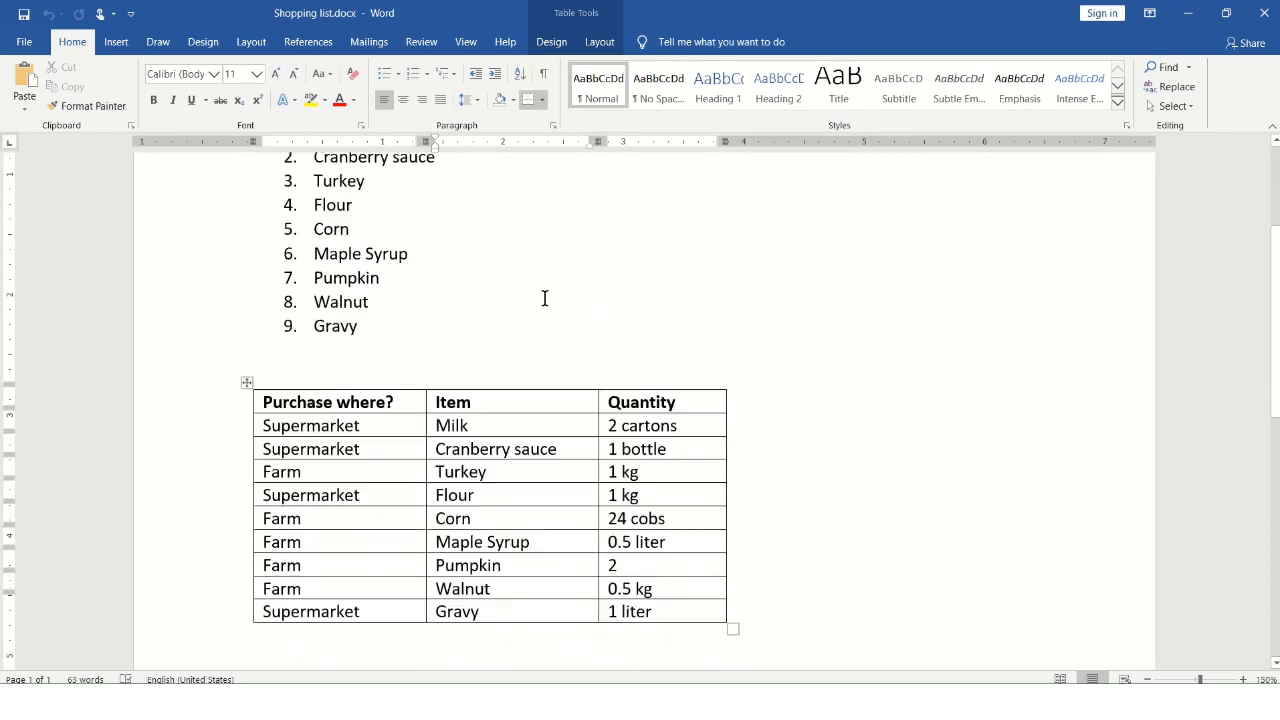
pyautogui.scroll(3, 545, 299)
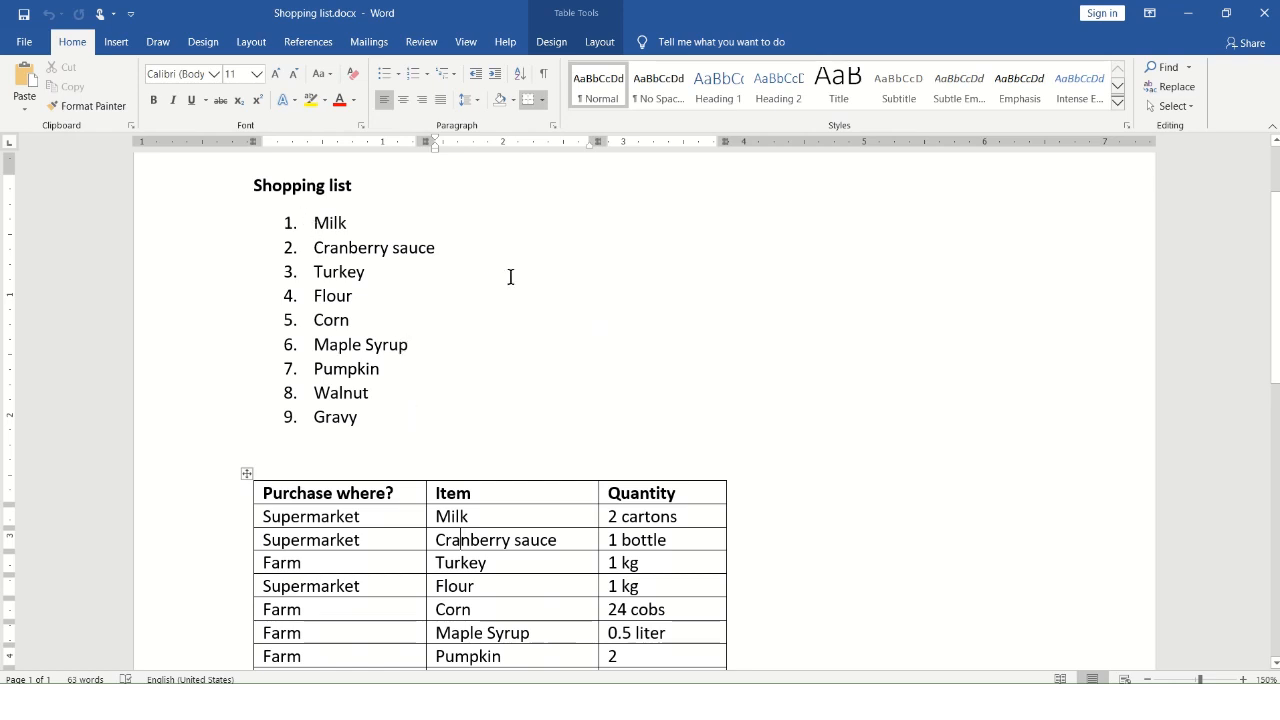
pyautogui.scroll(2, 583, 294)
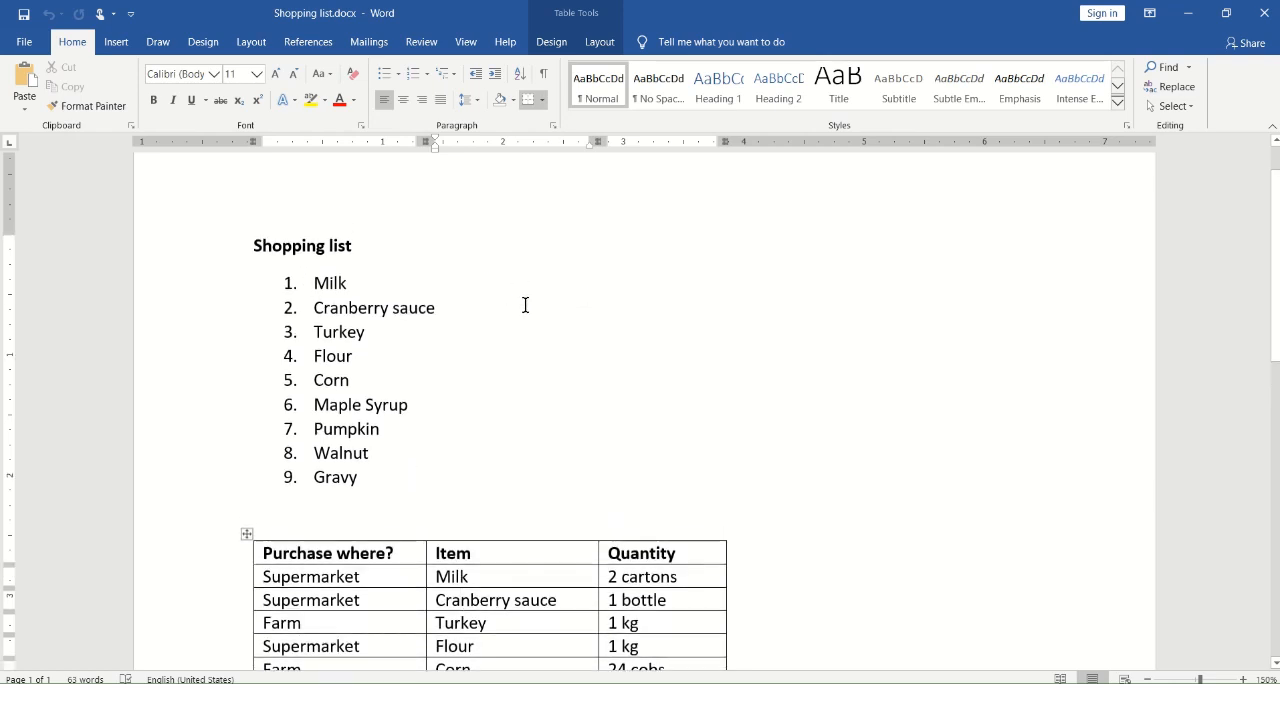
pyautogui.scroll(-2, 526, 306)
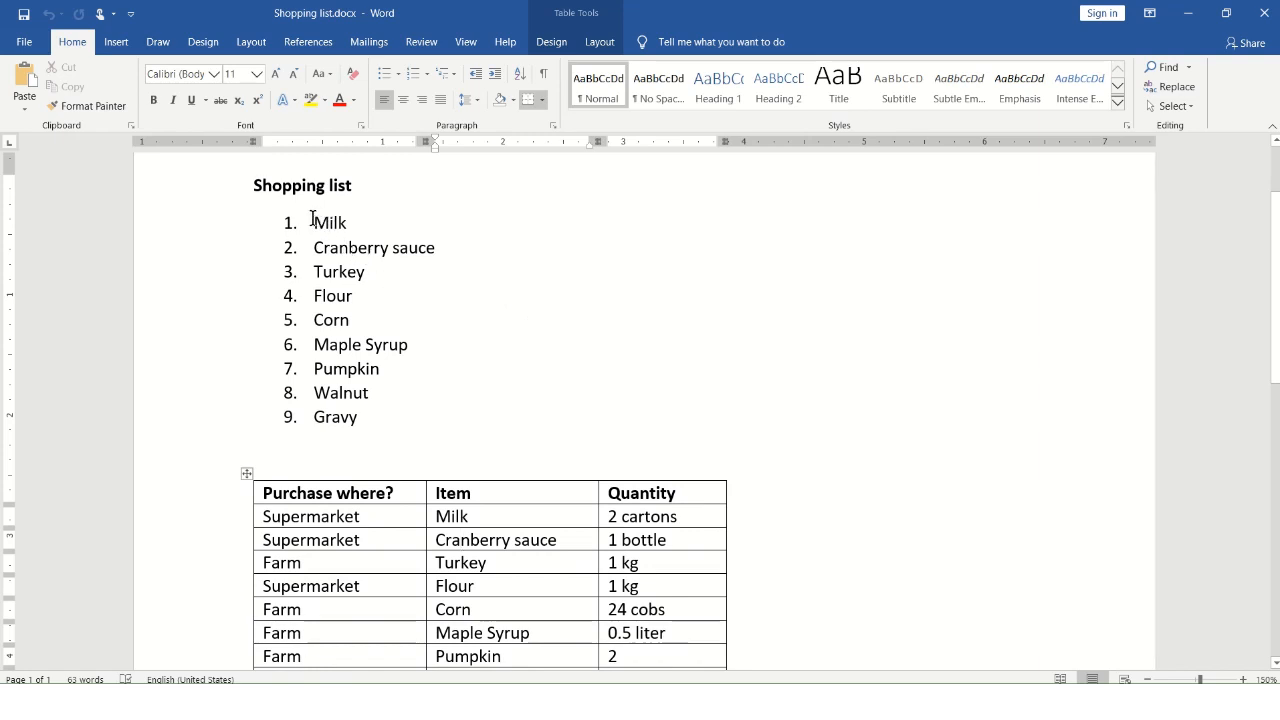
# Sort the nine items of the numbered shopping list by paragraphs as text in ascending order
pyautogui.moveTo(313, 219); pyautogui.dragTo(428, 414)
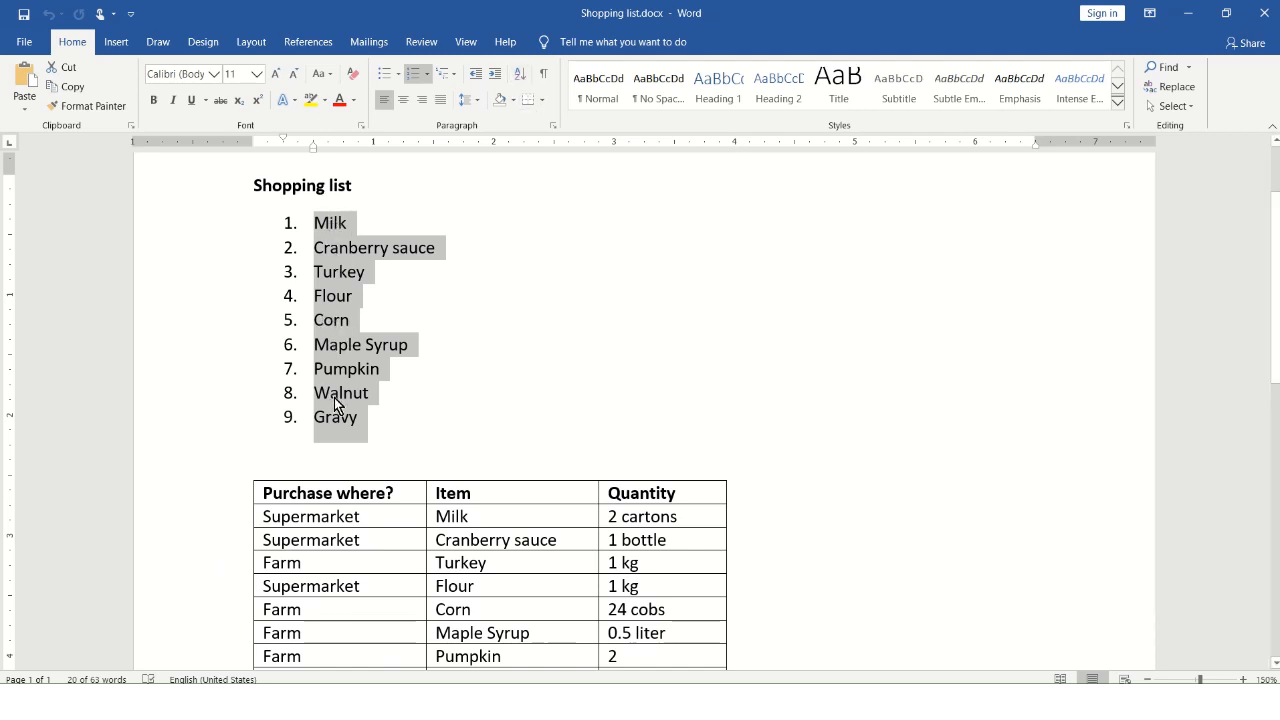
pyautogui.click(521, 76)
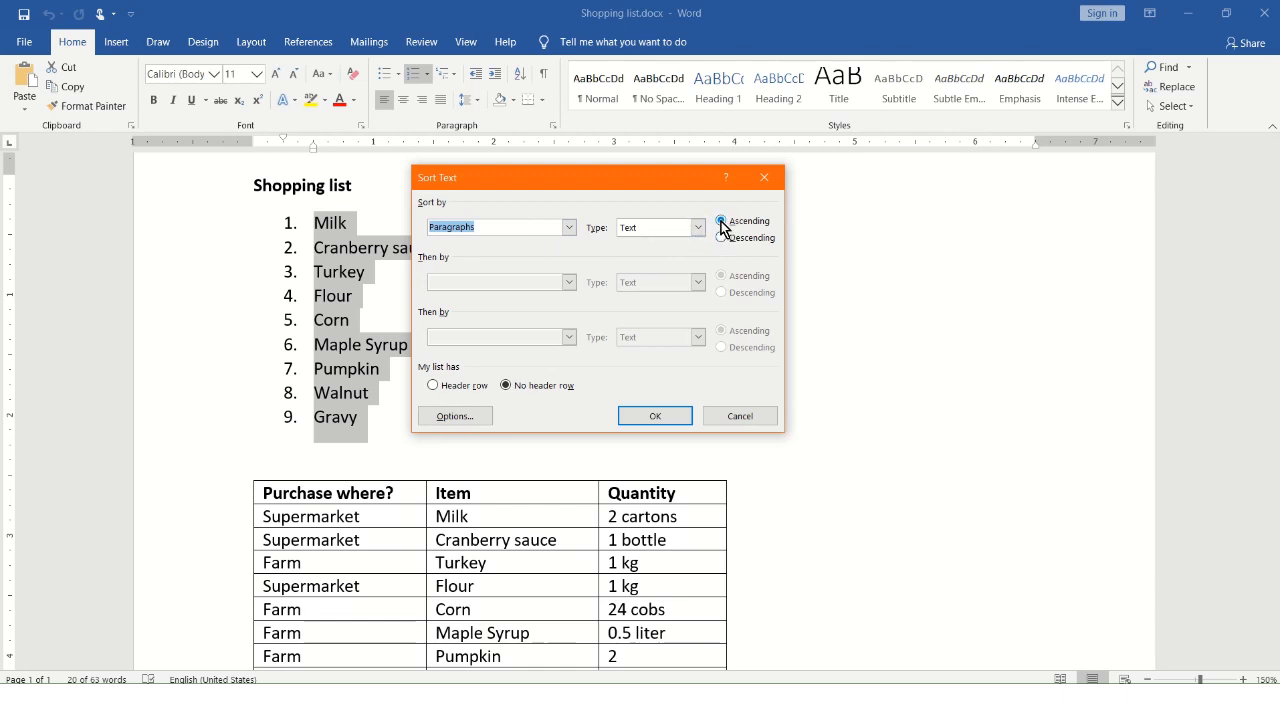
pyautogui.click(635, 418)
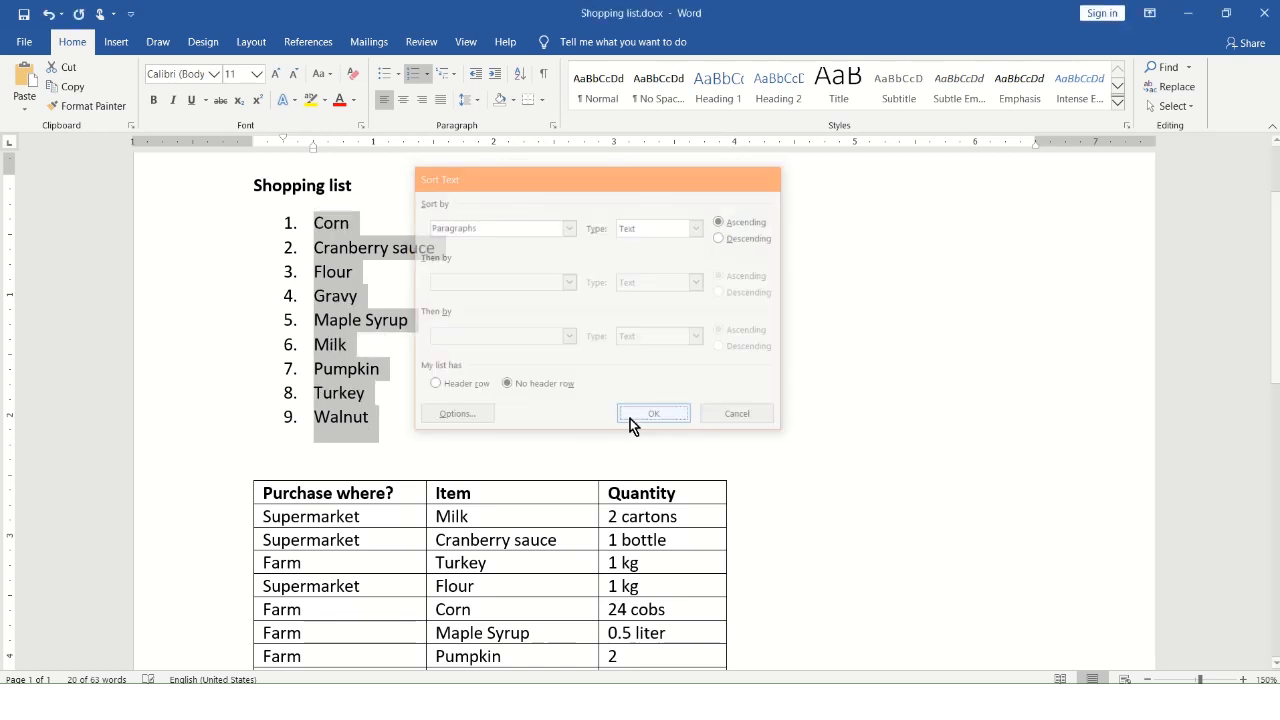
pyautogui.click(377, 302)
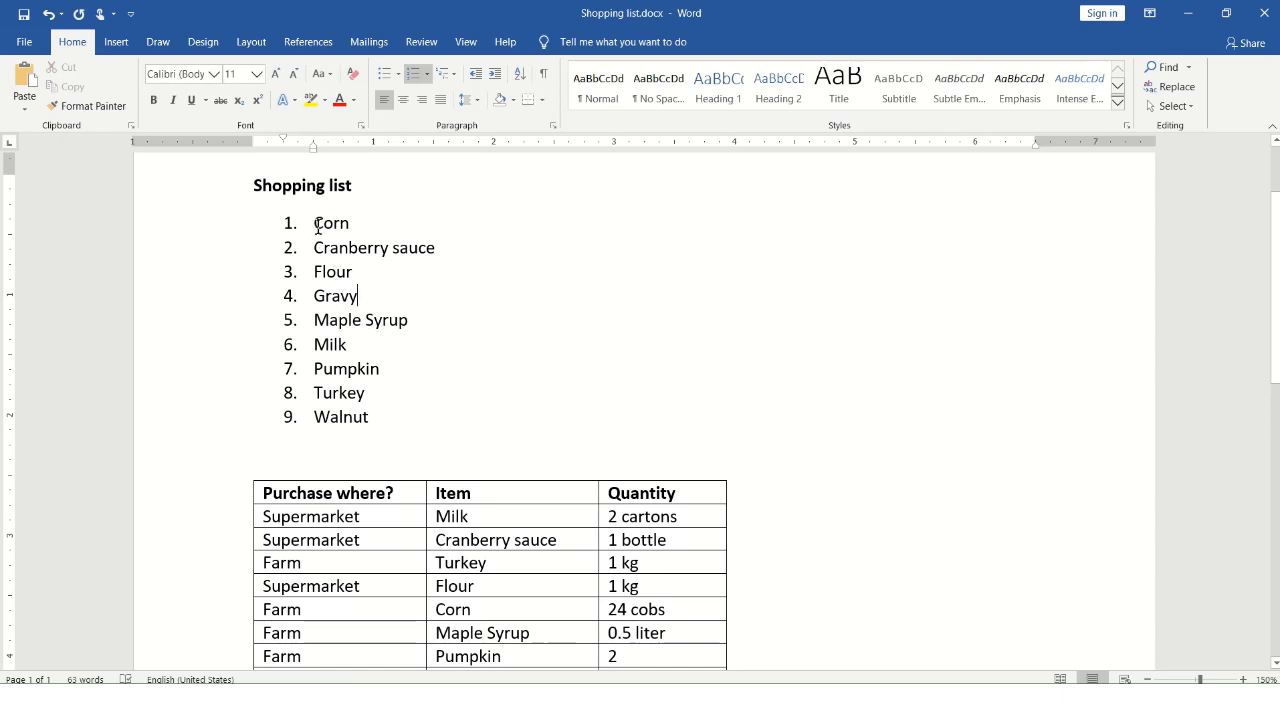
# Sort the numbered shopping list by paragraphs in descending text order, and undo that sort
pyautogui.moveTo(315, 221); pyautogui.dragTo(406, 414)
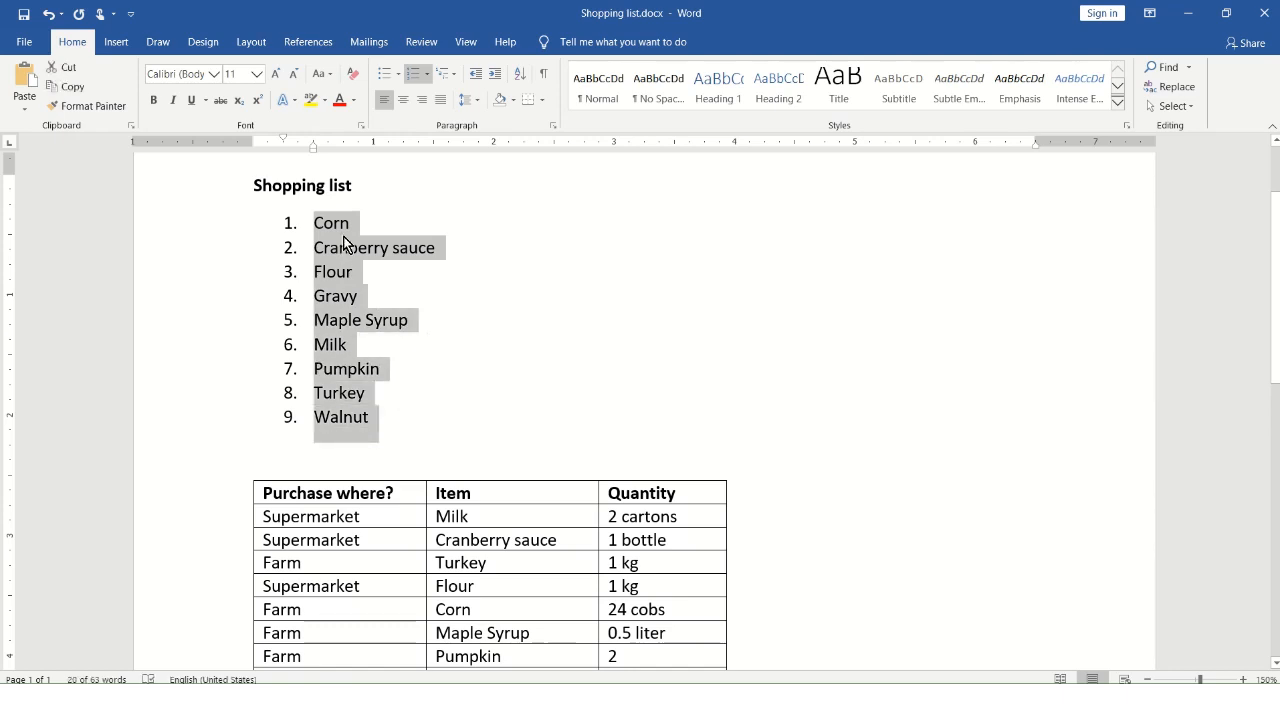
pyautogui.click(519, 74)
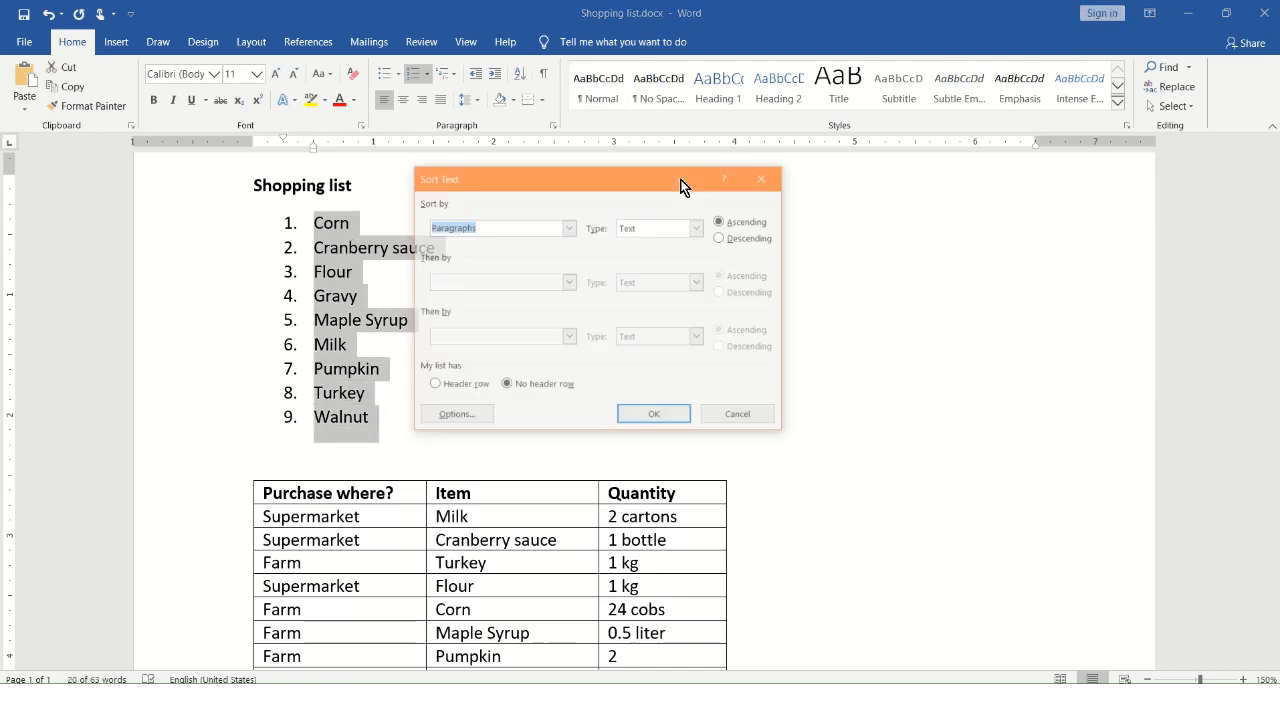
pyautogui.click(724, 238)
pyautogui.click(668, 414)
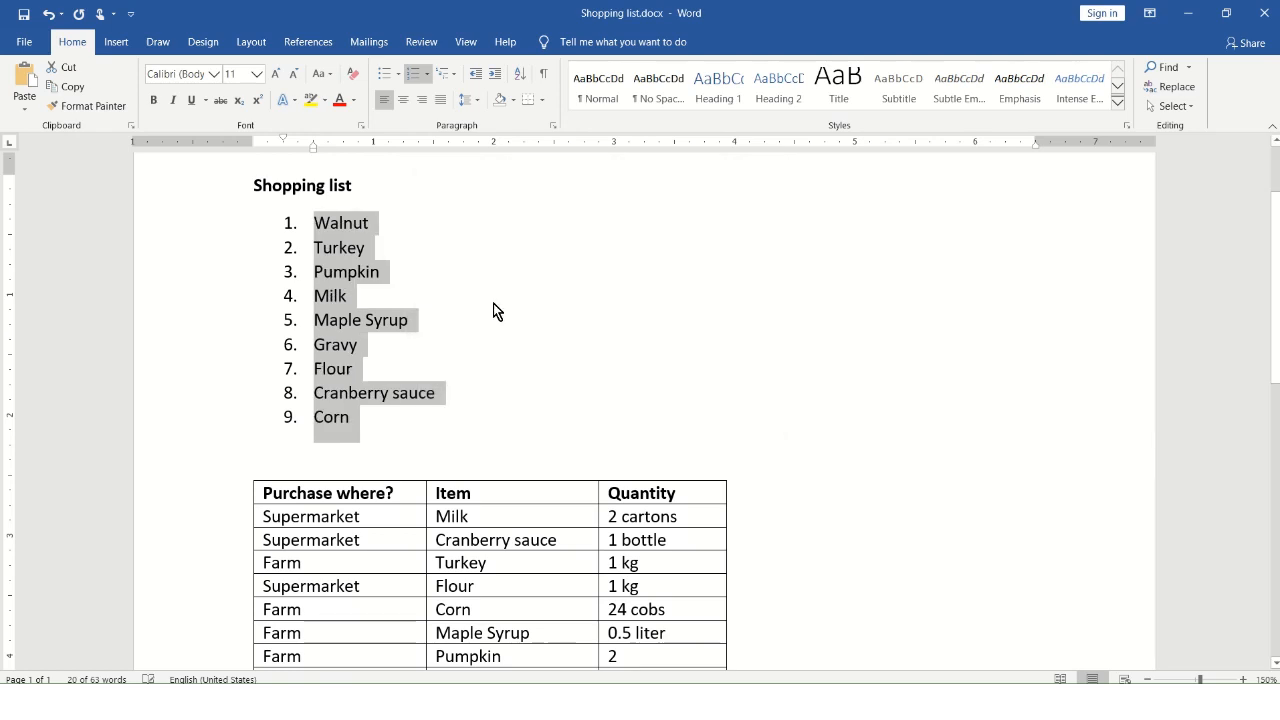
pyautogui.click(385, 295)
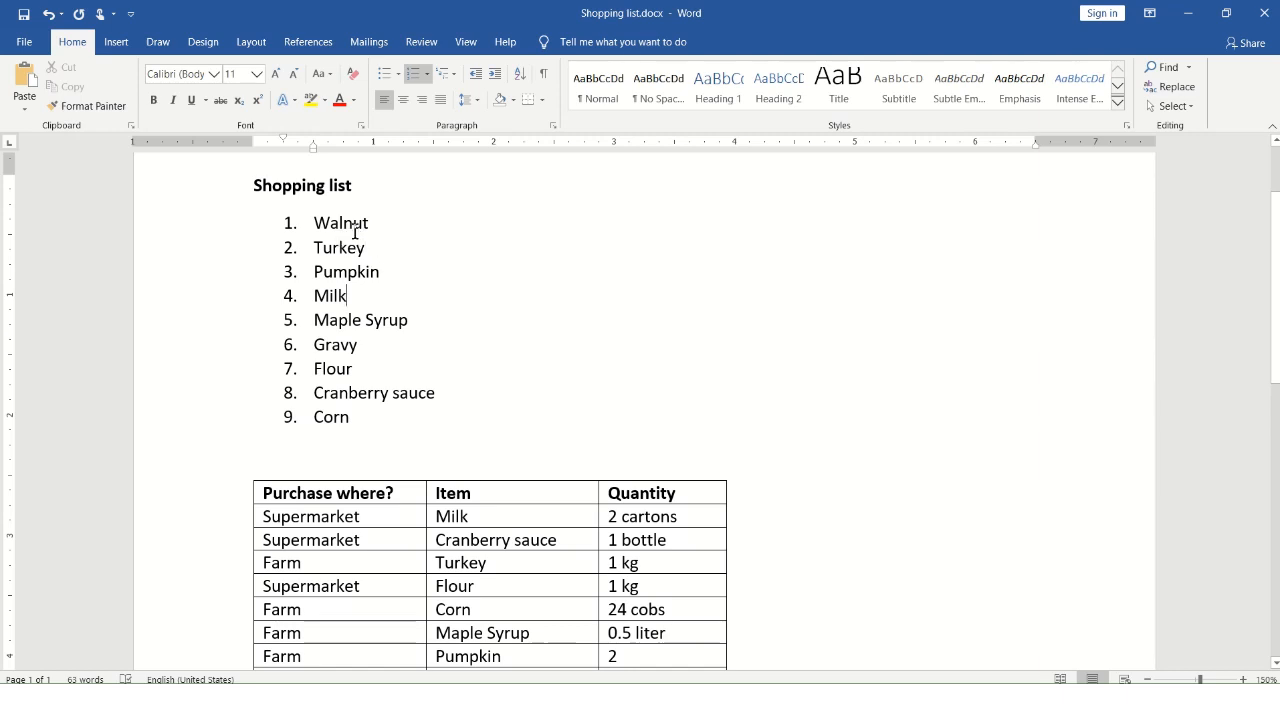
pyautogui.click(49, 16)
pyautogui.click(389, 277)
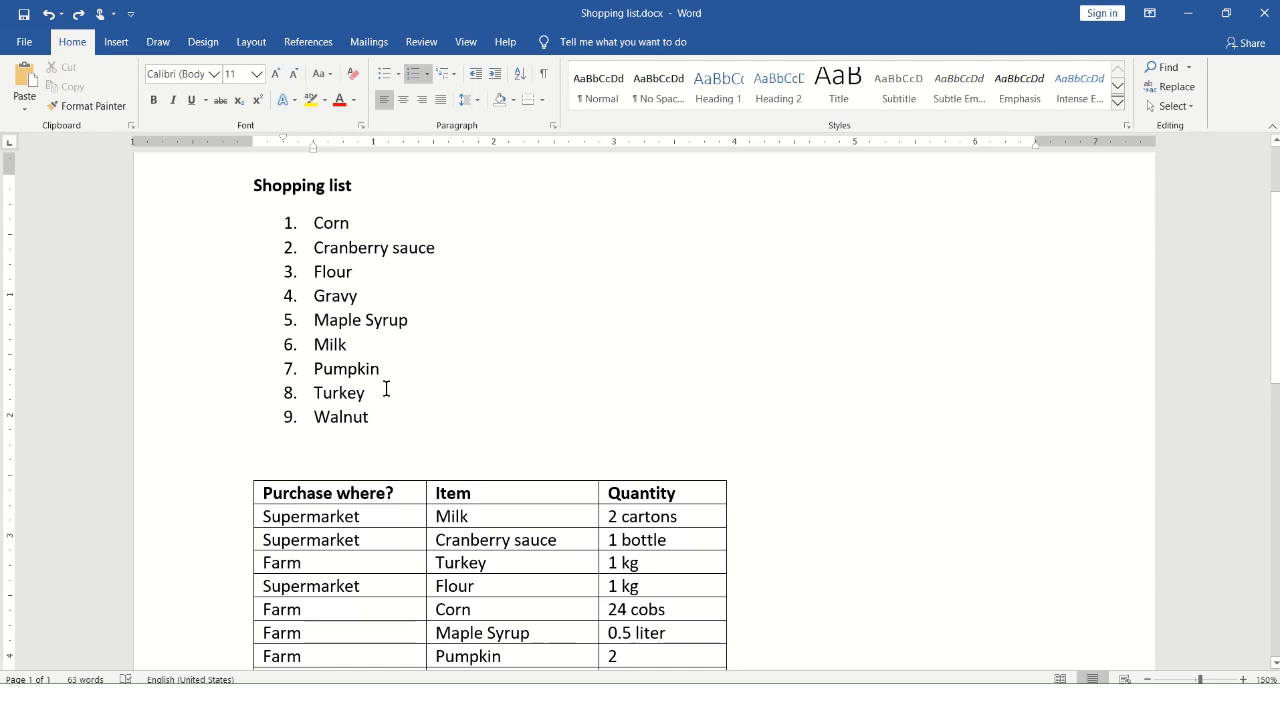
# Examine the purchase table below the list and the layout commands available for tables
pyautogui.scroll(-3, 494, 286)
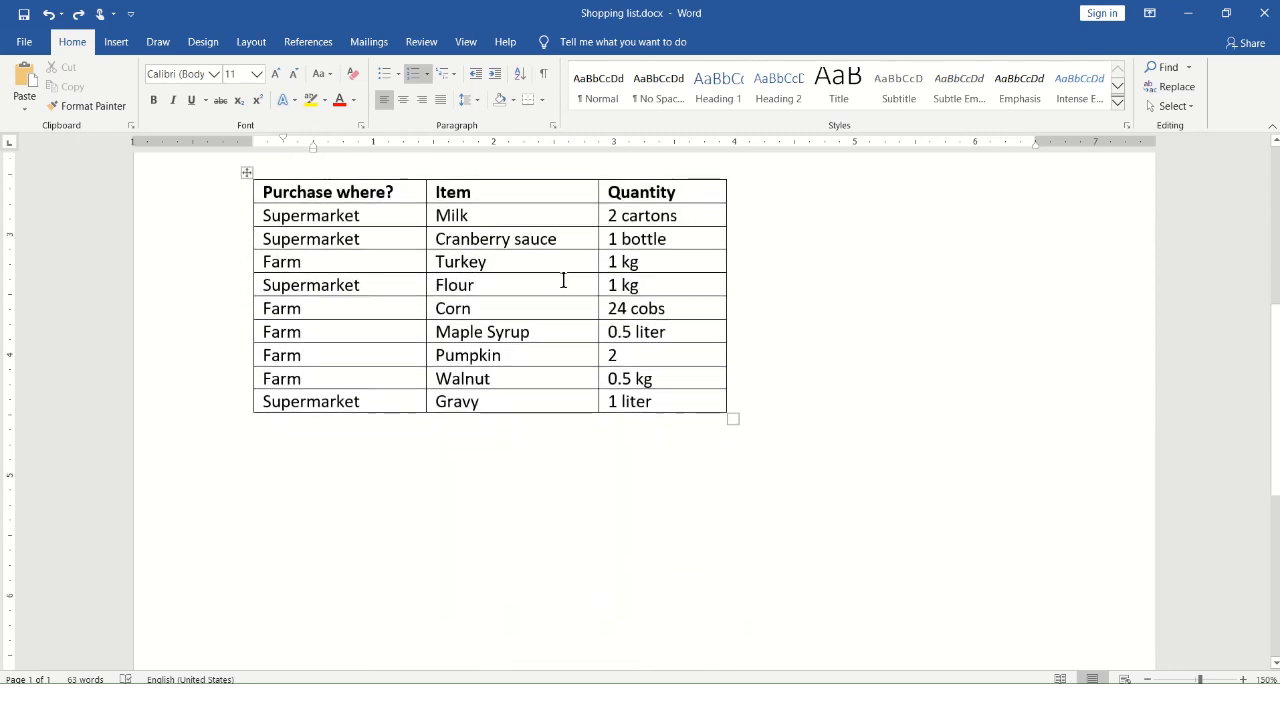
pyautogui.click(487, 261)
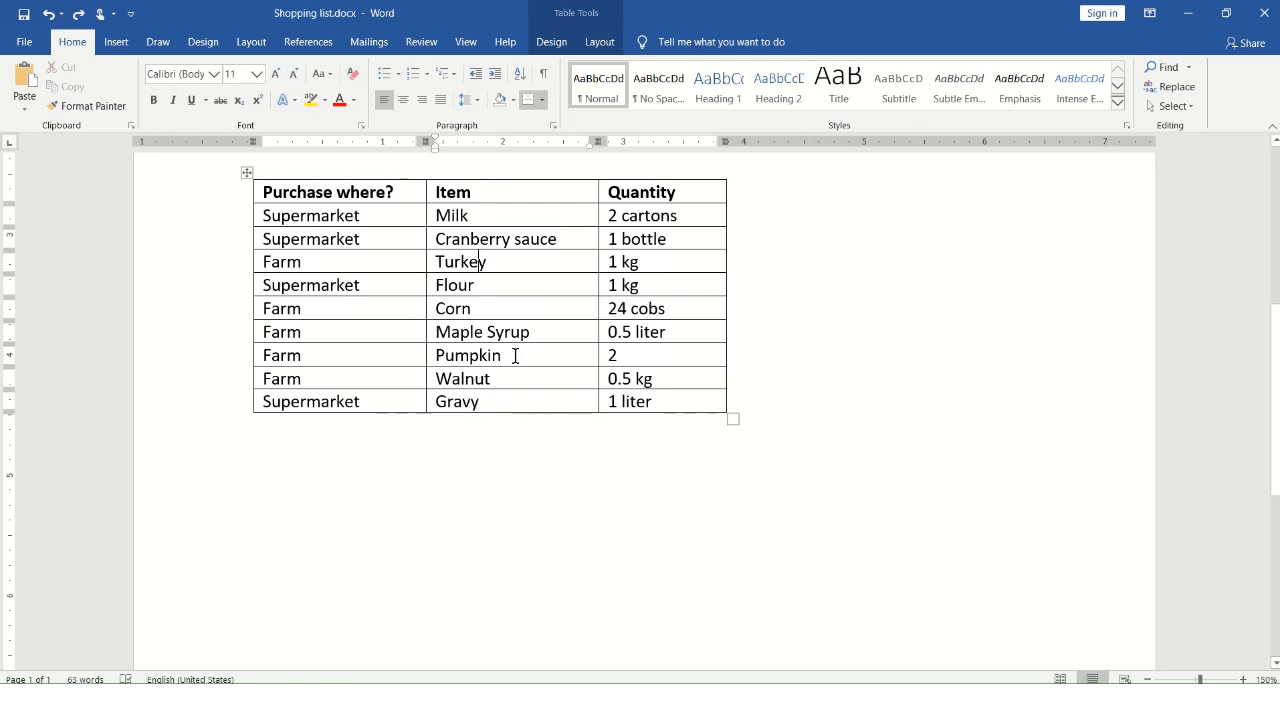
pyautogui.scroll(5, 546, 337)
pyautogui.scroll(-4, 703, 420)
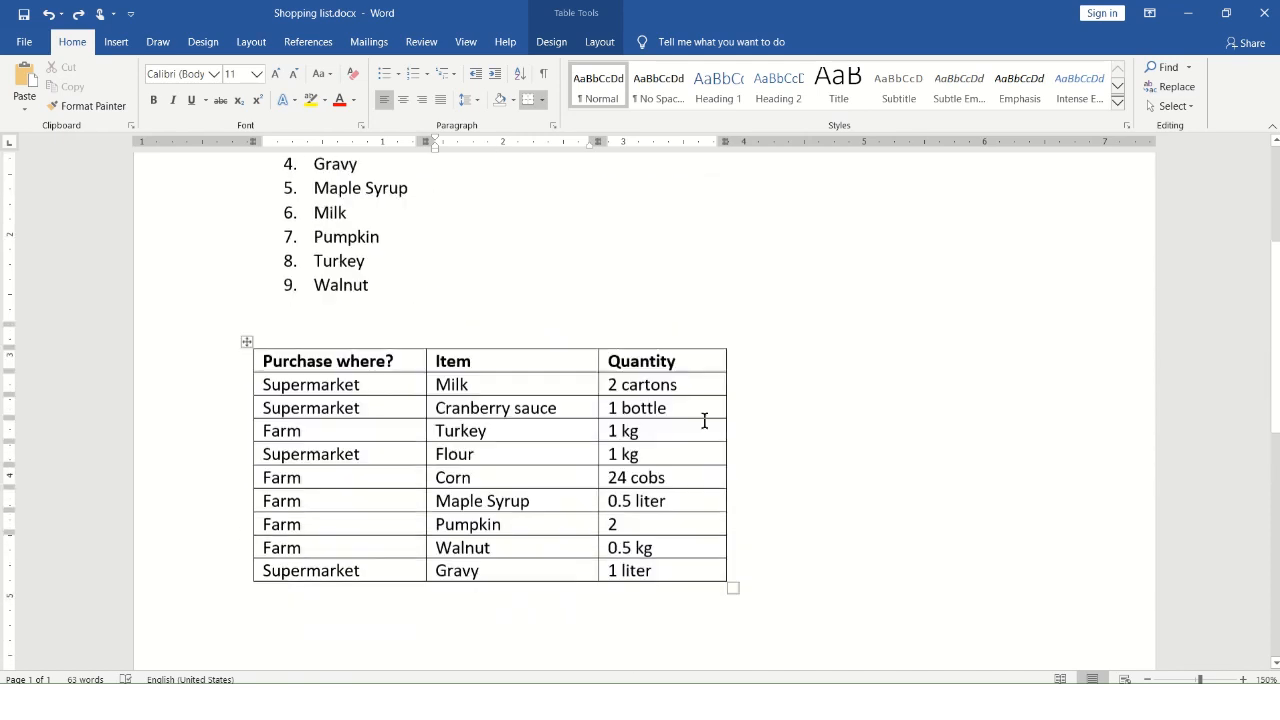
pyautogui.scroll(3, 463, 494)
pyautogui.scroll(-5, 557, 514)
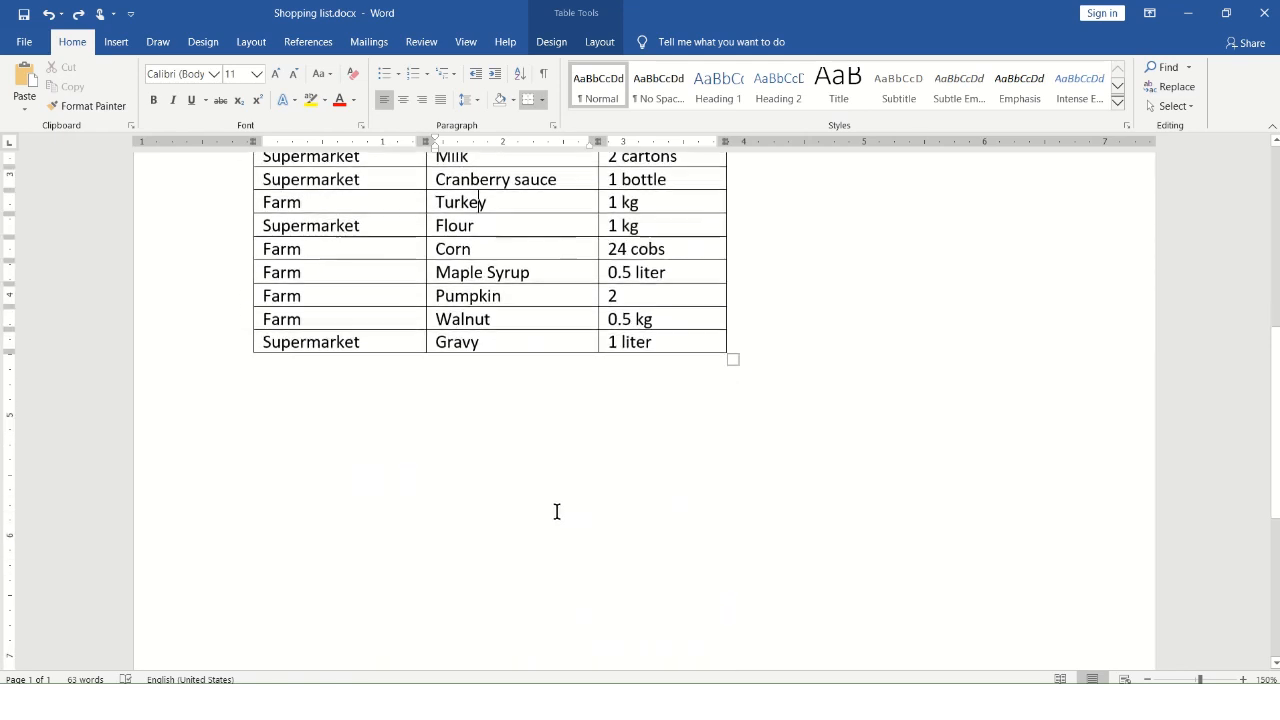
pyautogui.scroll(1, 557, 514)
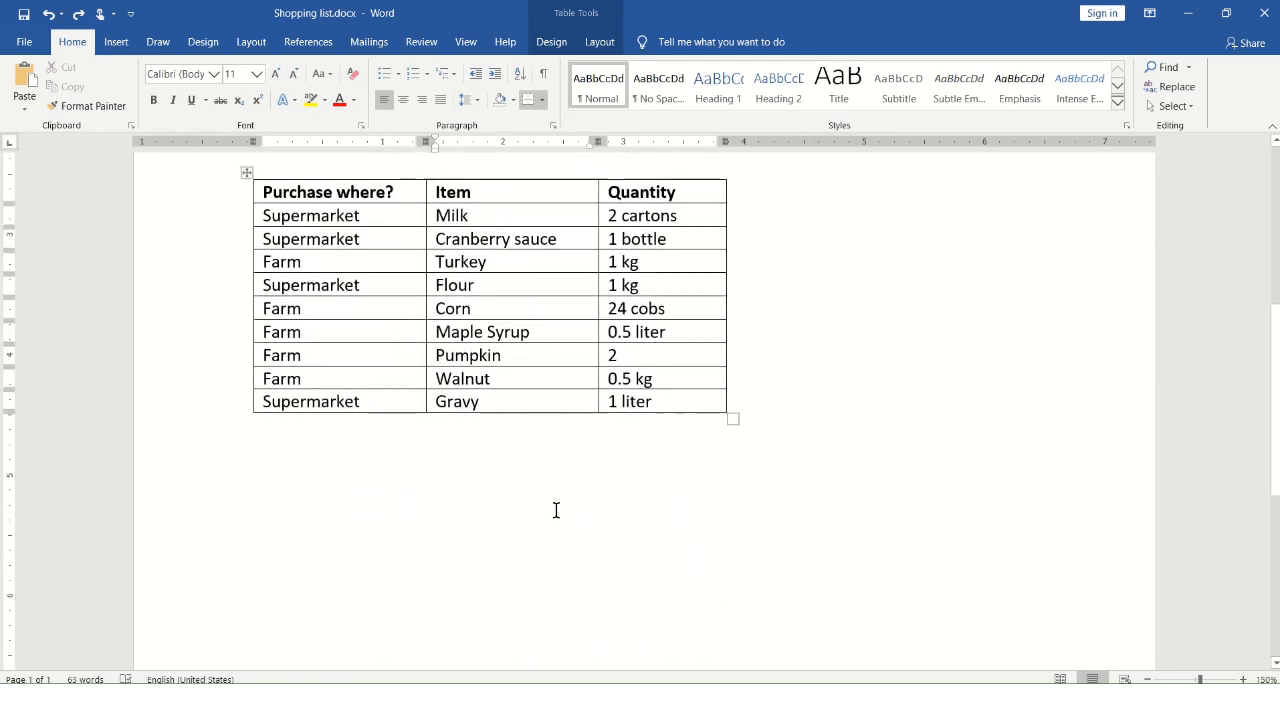
pyautogui.click(492, 300)
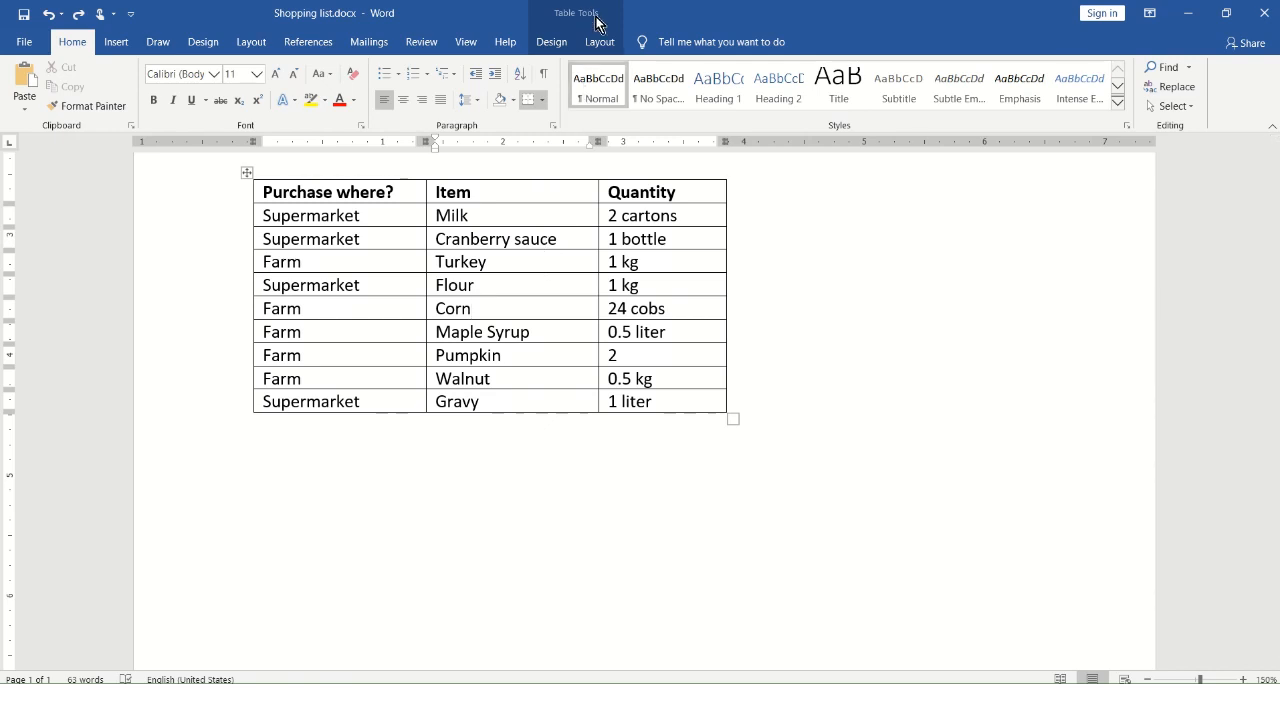
pyautogui.click(605, 46)
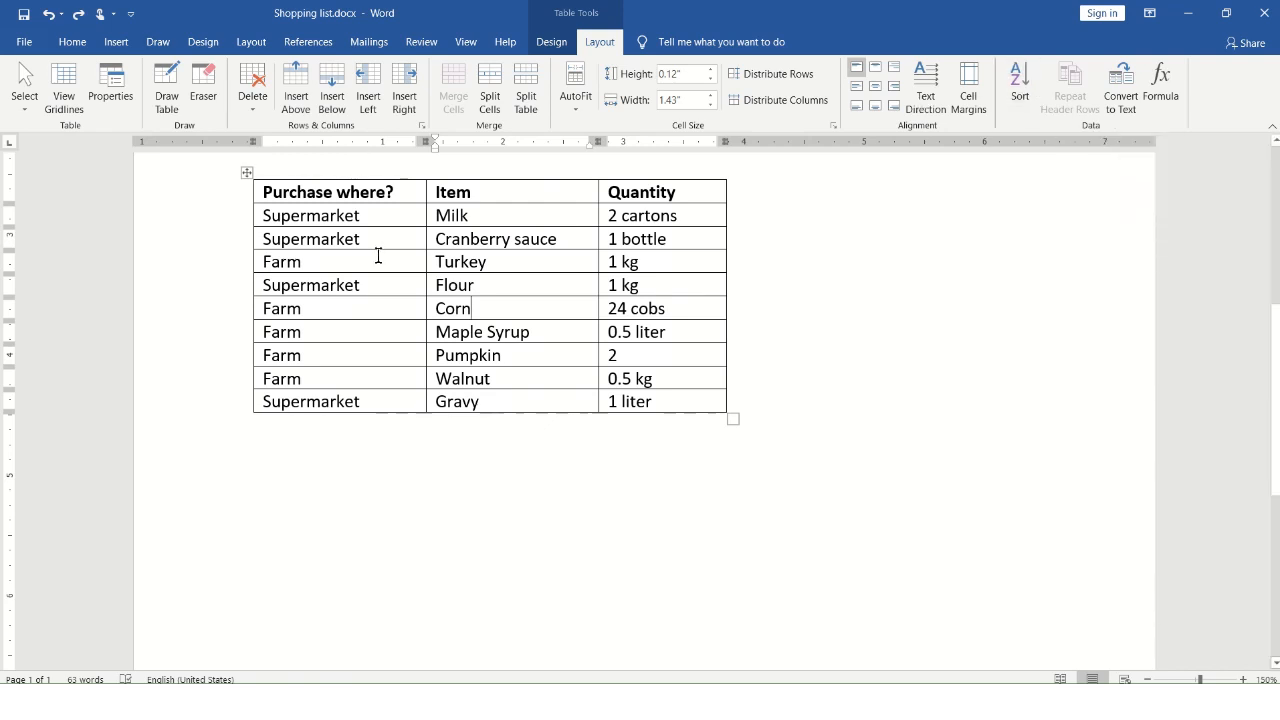
# Sort the purchase table by the Item column as text in ascending order, treating the first row as a header
pyautogui.click(72, 44)
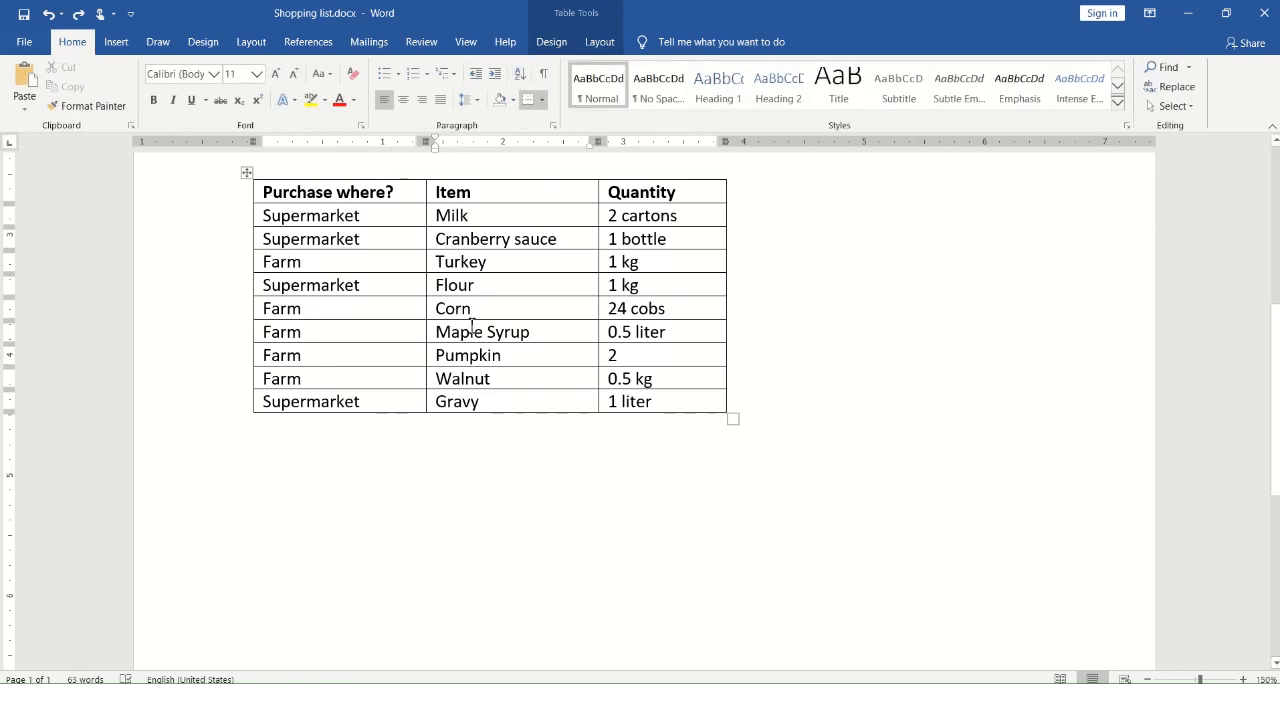
pyautogui.click(519, 74)
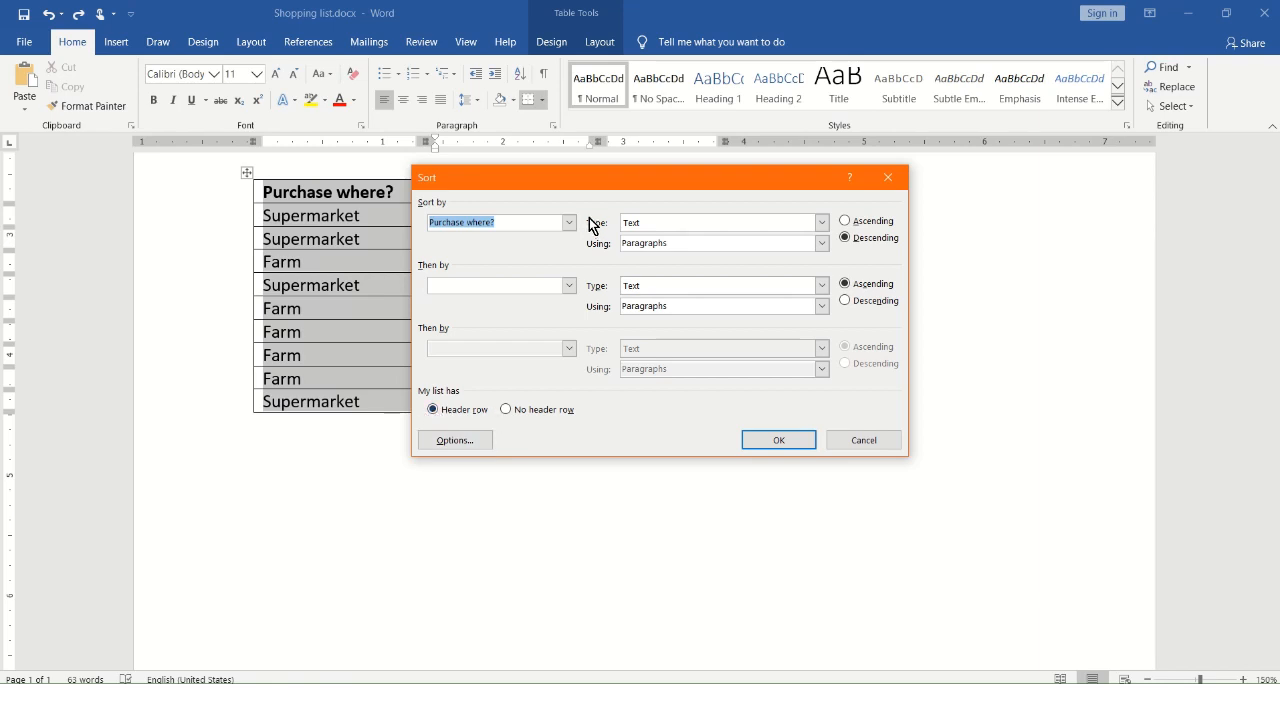
pyautogui.moveTo(600, 177); pyautogui.dragTo(567, 337)
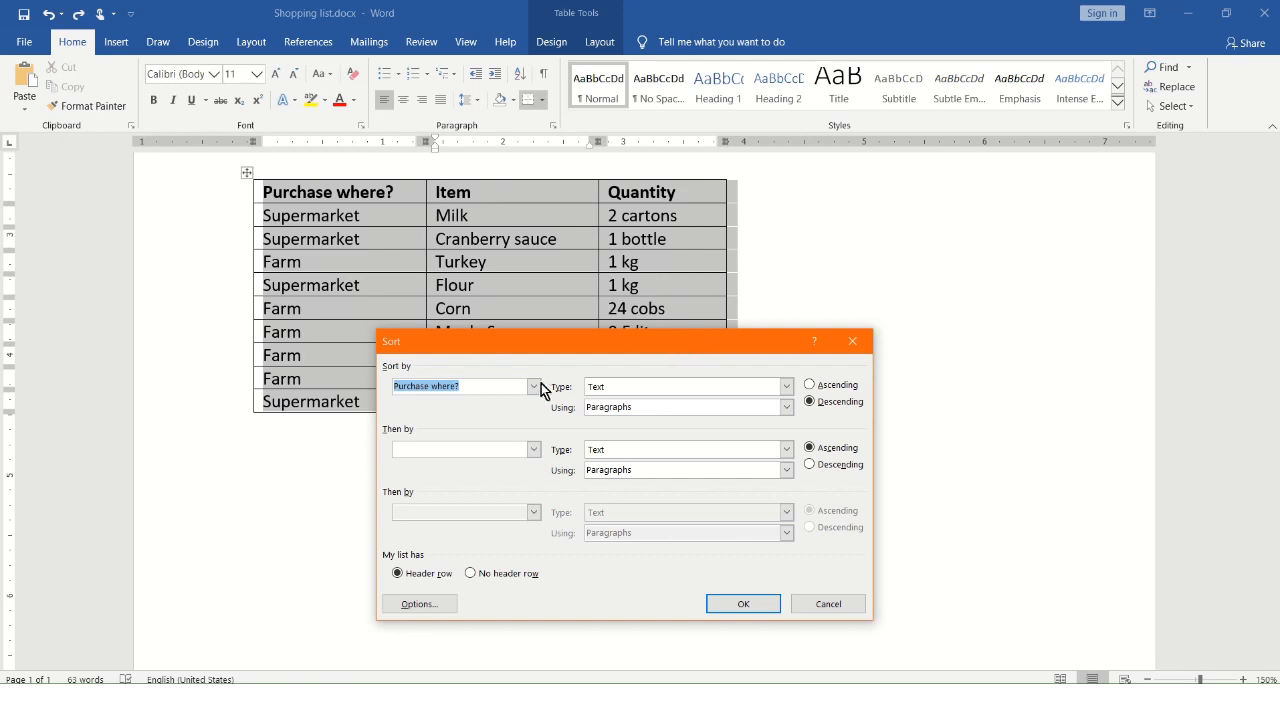
pyautogui.moveTo(544, 338); pyautogui.dragTo(596, 64)
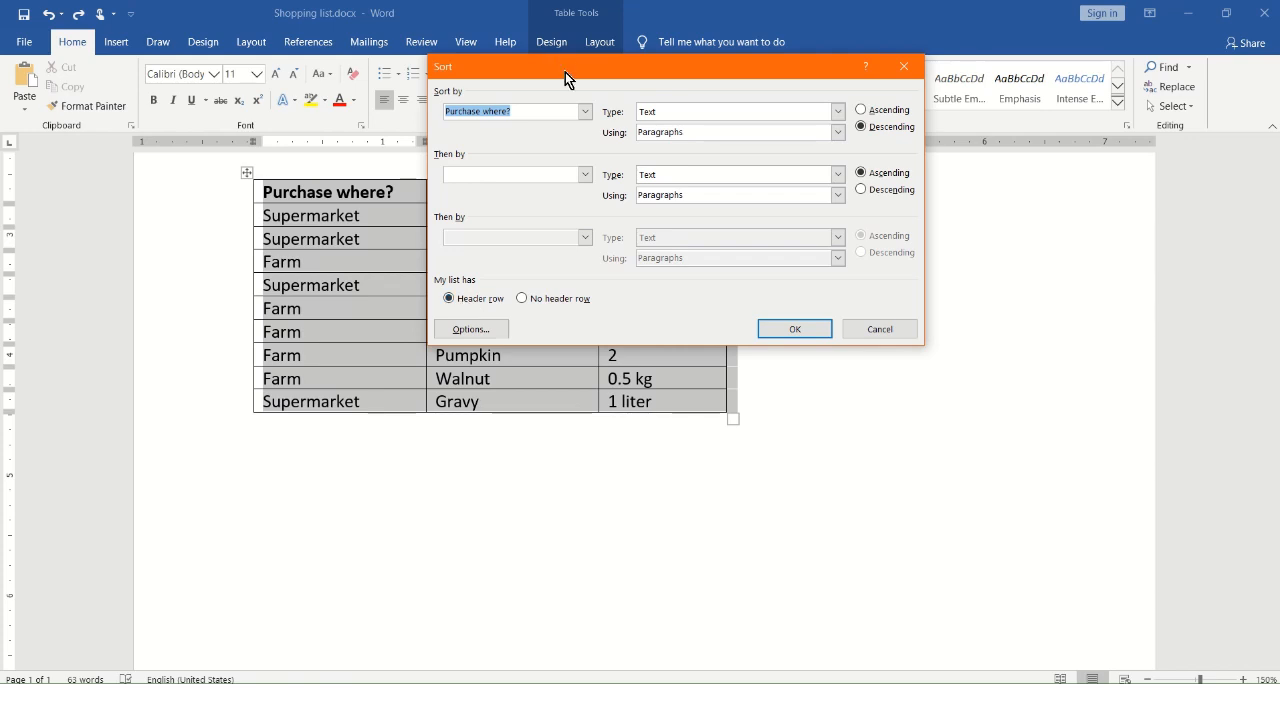
pyautogui.moveTo(565, 72); pyautogui.dragTo(549, 124)
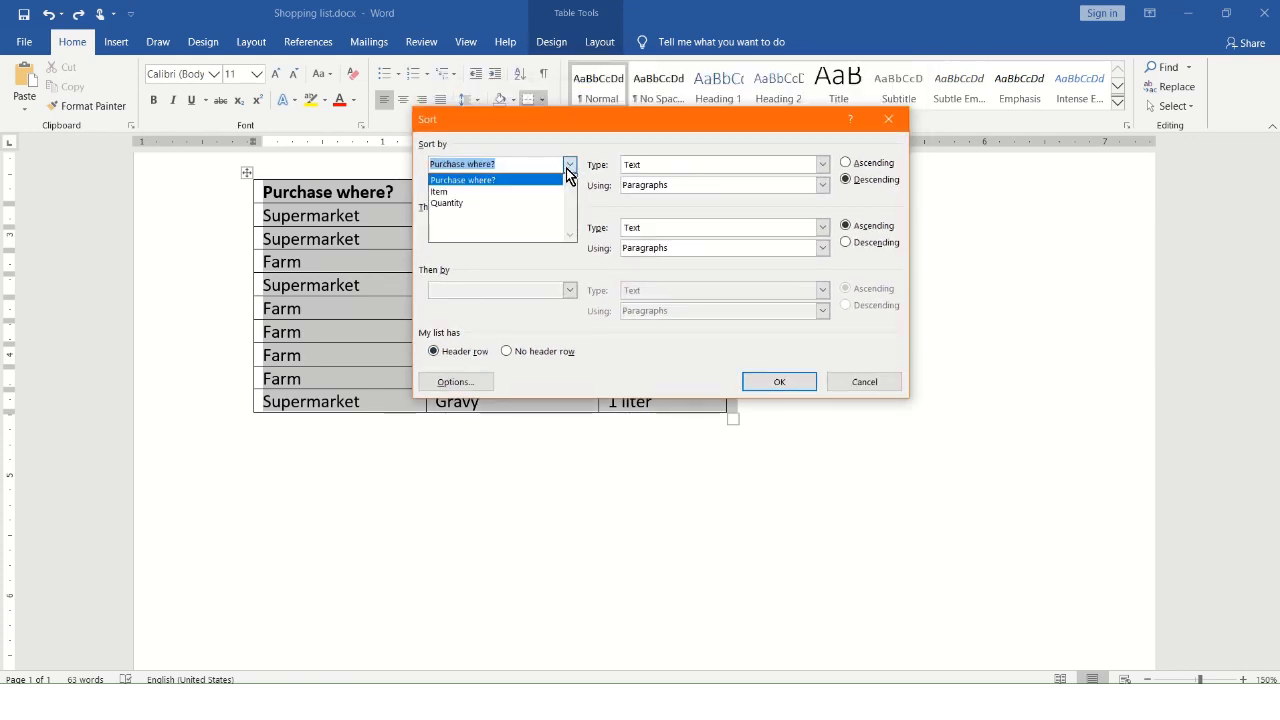
pyautogui.click(495, 192)
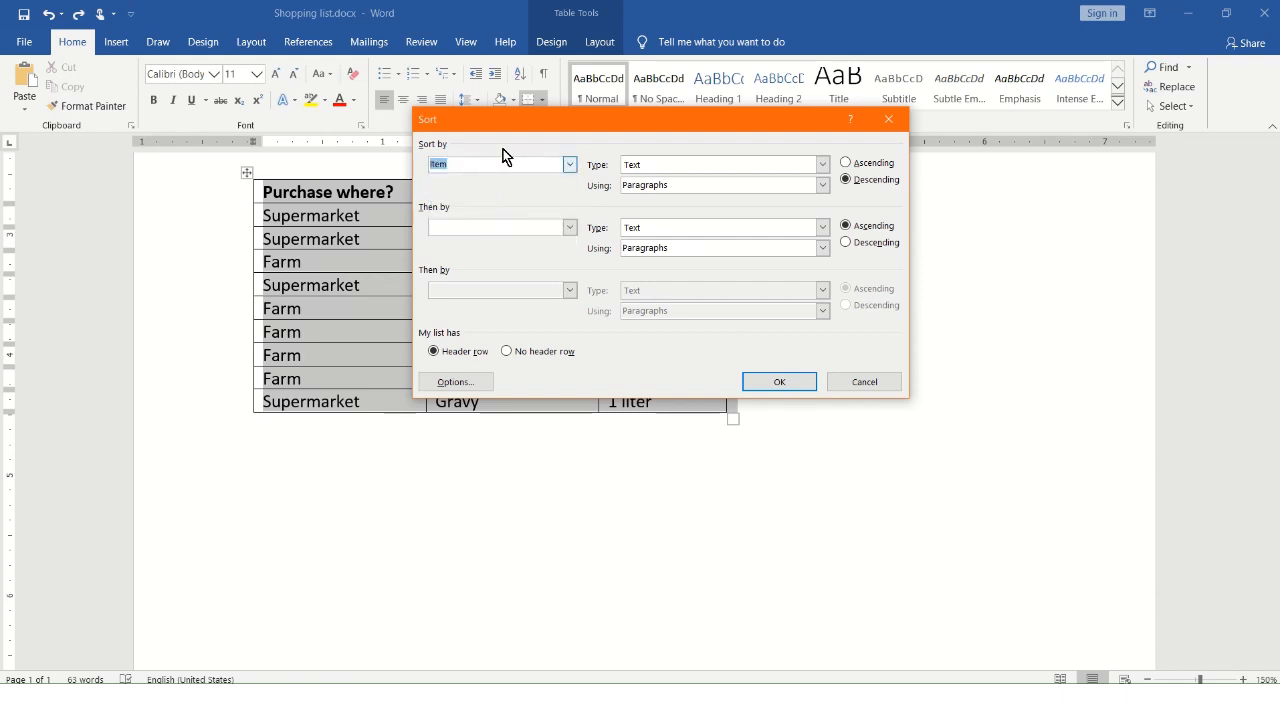
pyautogui.moveTo(513, 125); pyautogui.dragTo(491, 176)
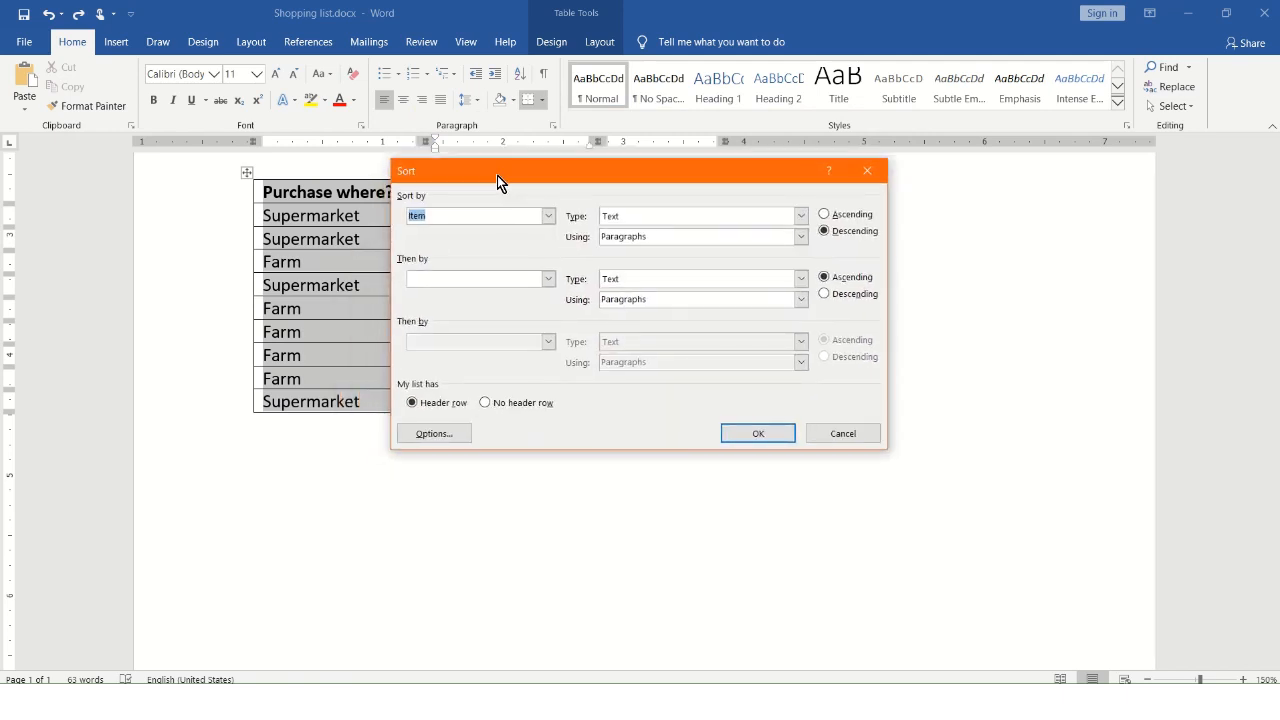
pyautogui.click(824, 214)
pyautogui.click(757, 436)
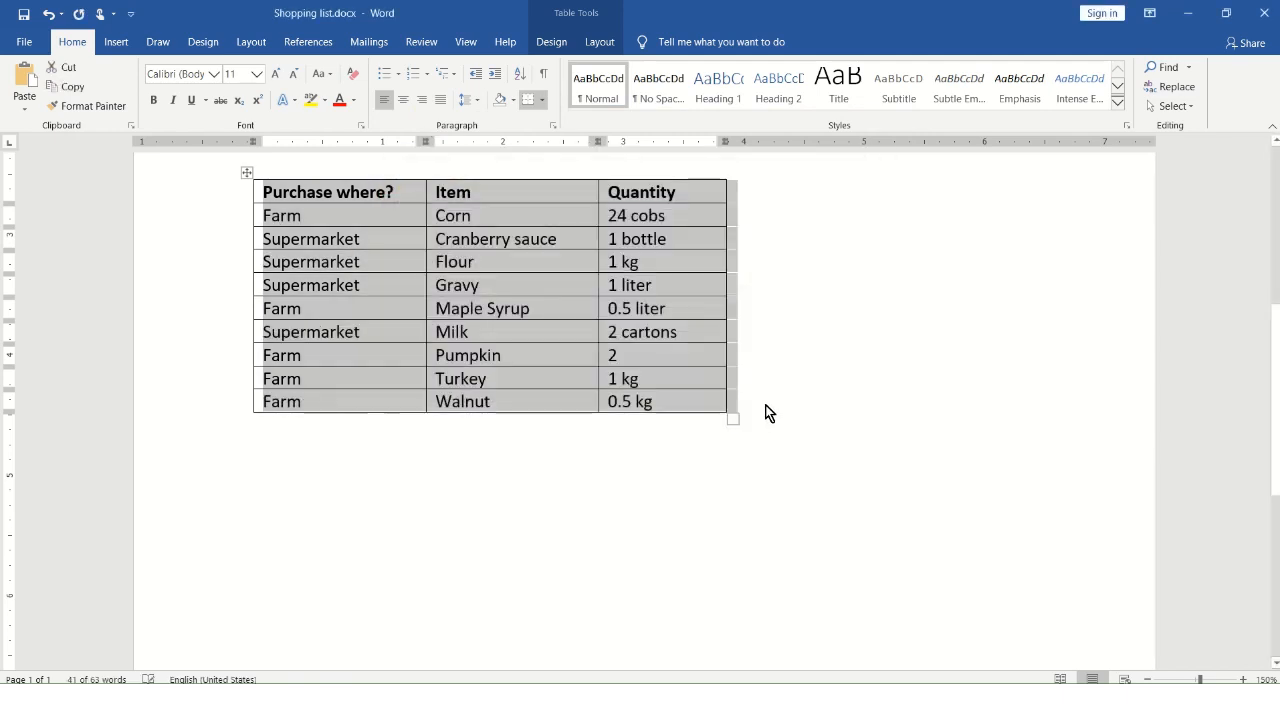
pyautogui.click(495, 310)
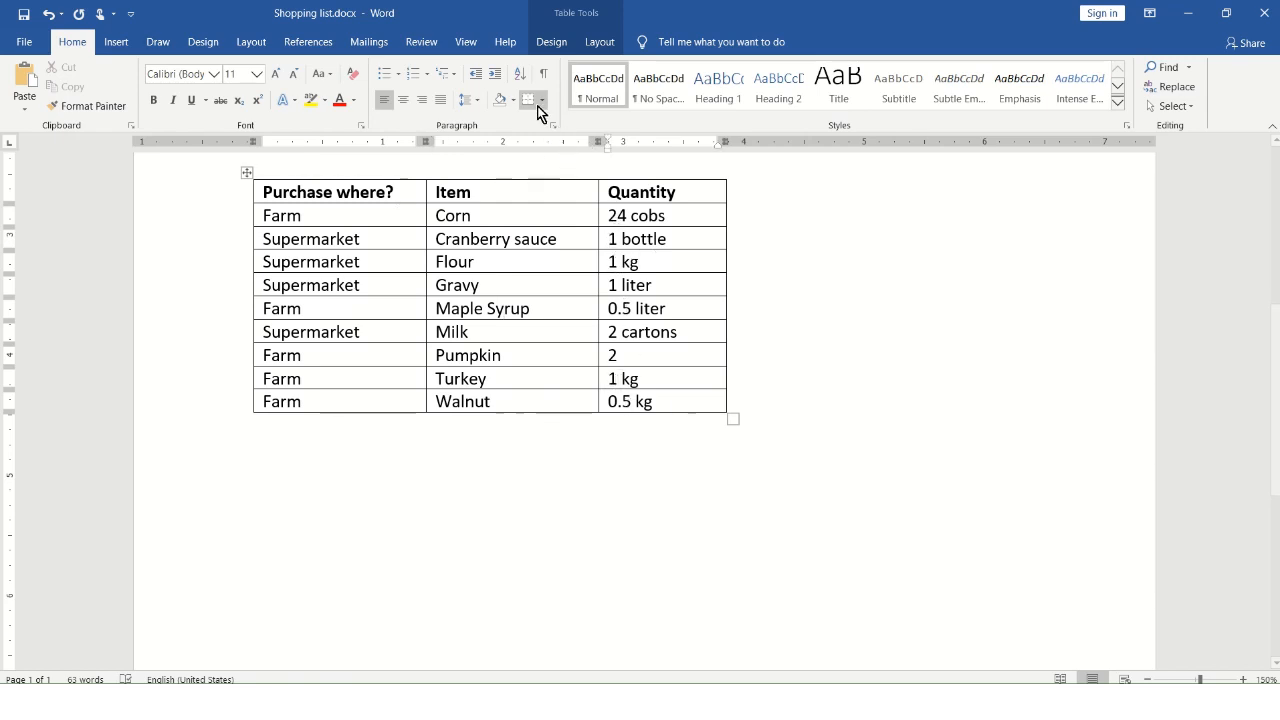
# Sort the purchase table by the Quantity column as text in ascending order, keeping the header row
pyautogui.click(521, 74)
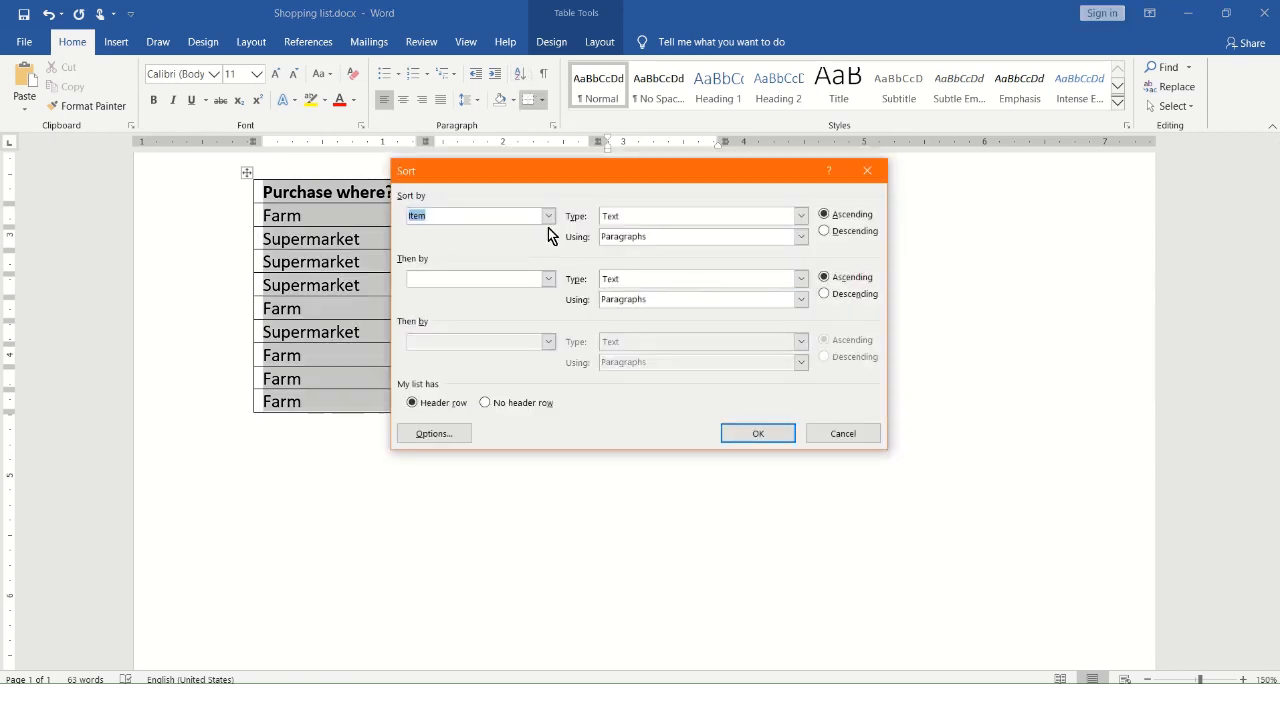
pyautogui.click(548, 216)
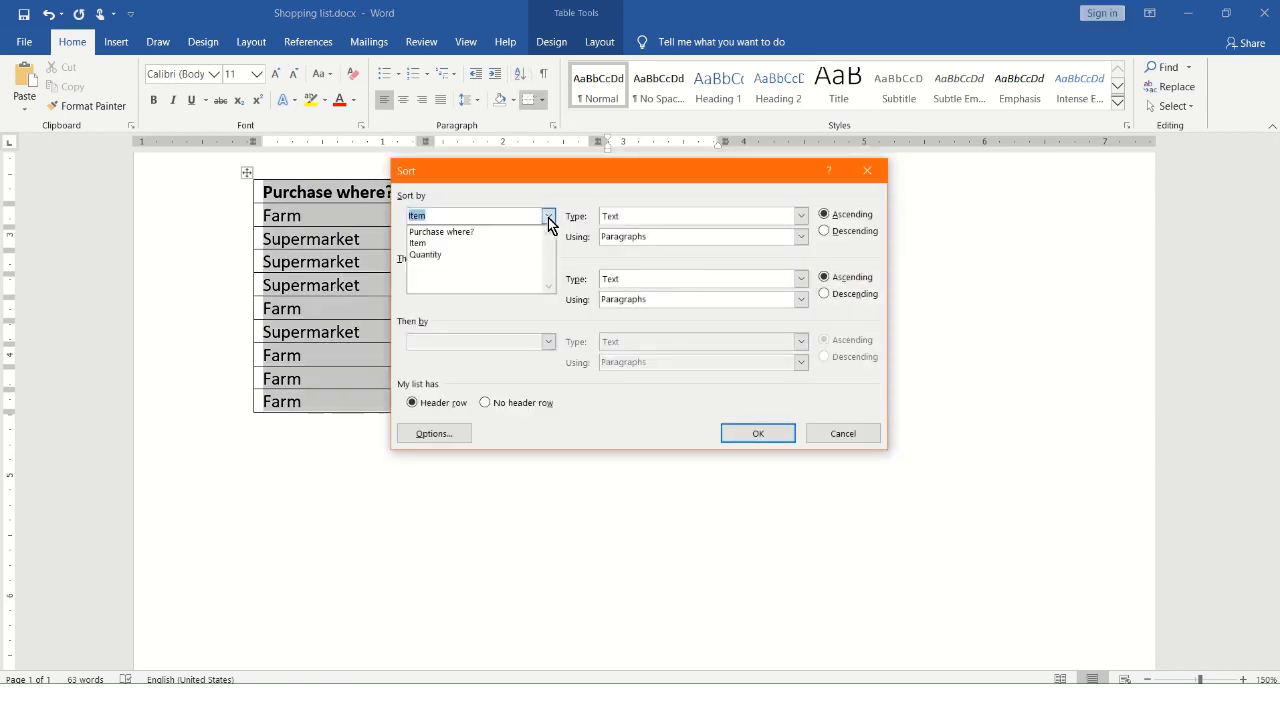
pyautogui.click(446, 256)
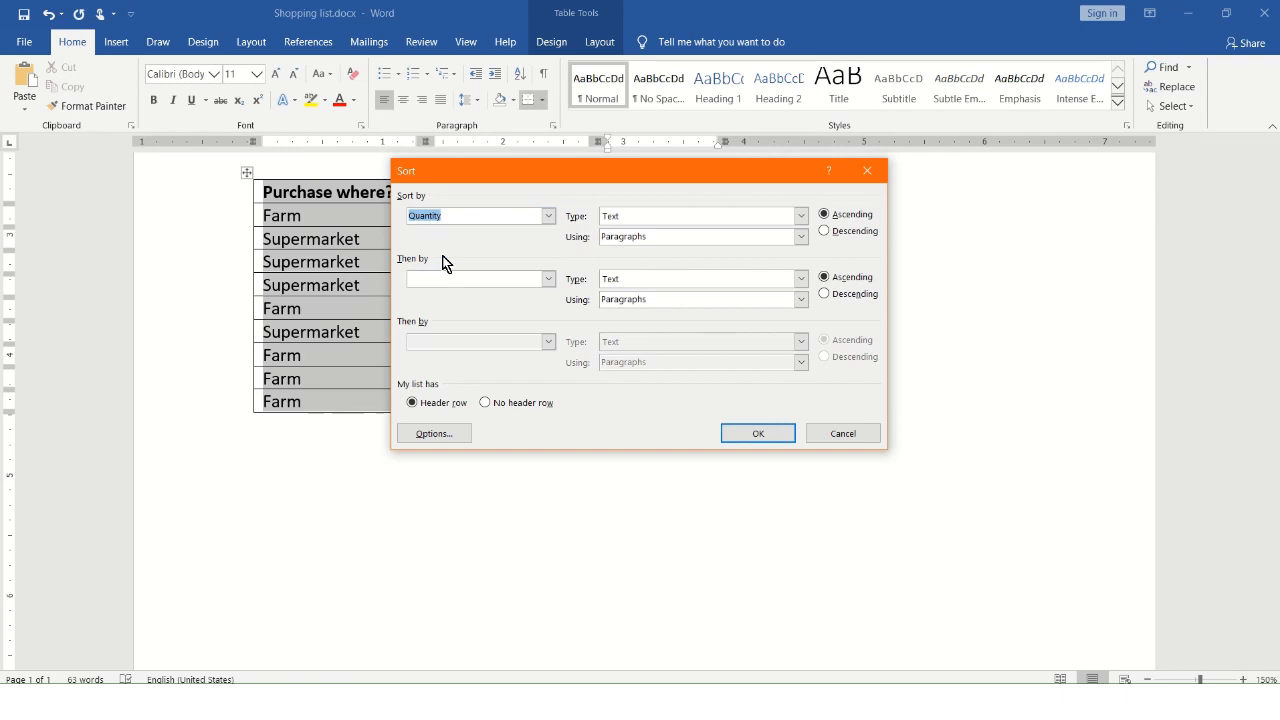
pyautogui.click(756, 437)
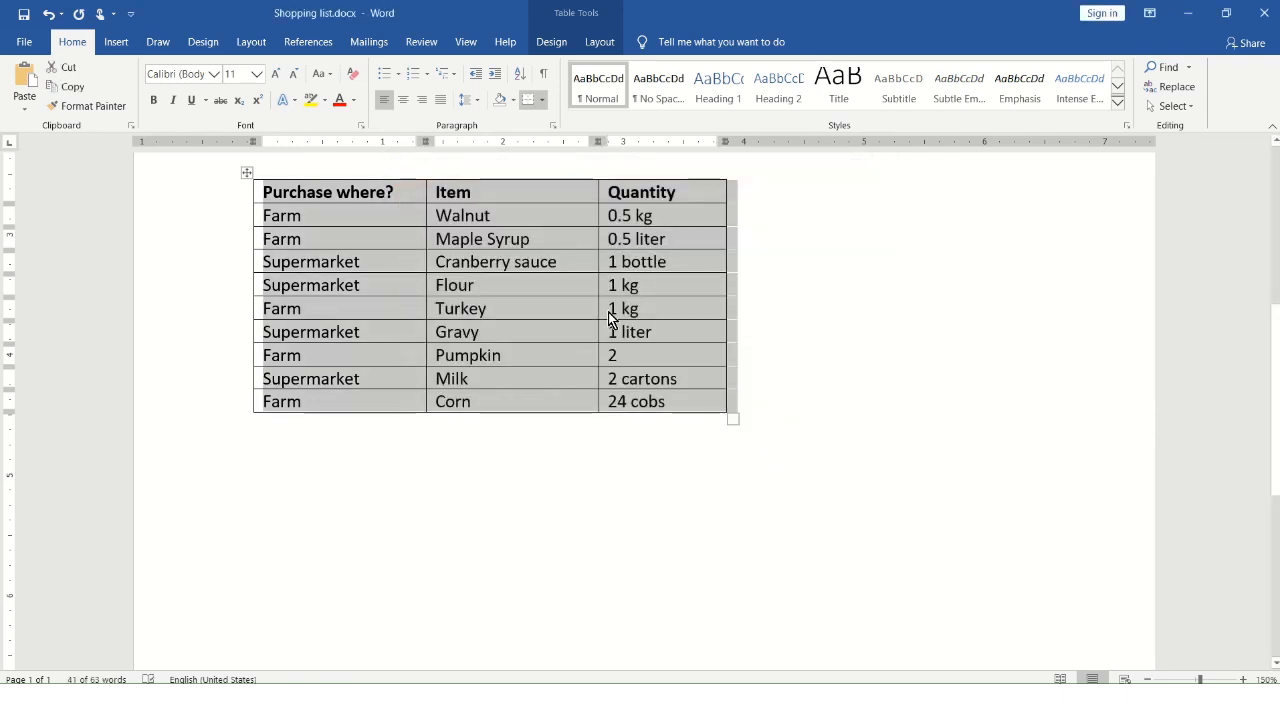
pyautogui.click(640, 287)
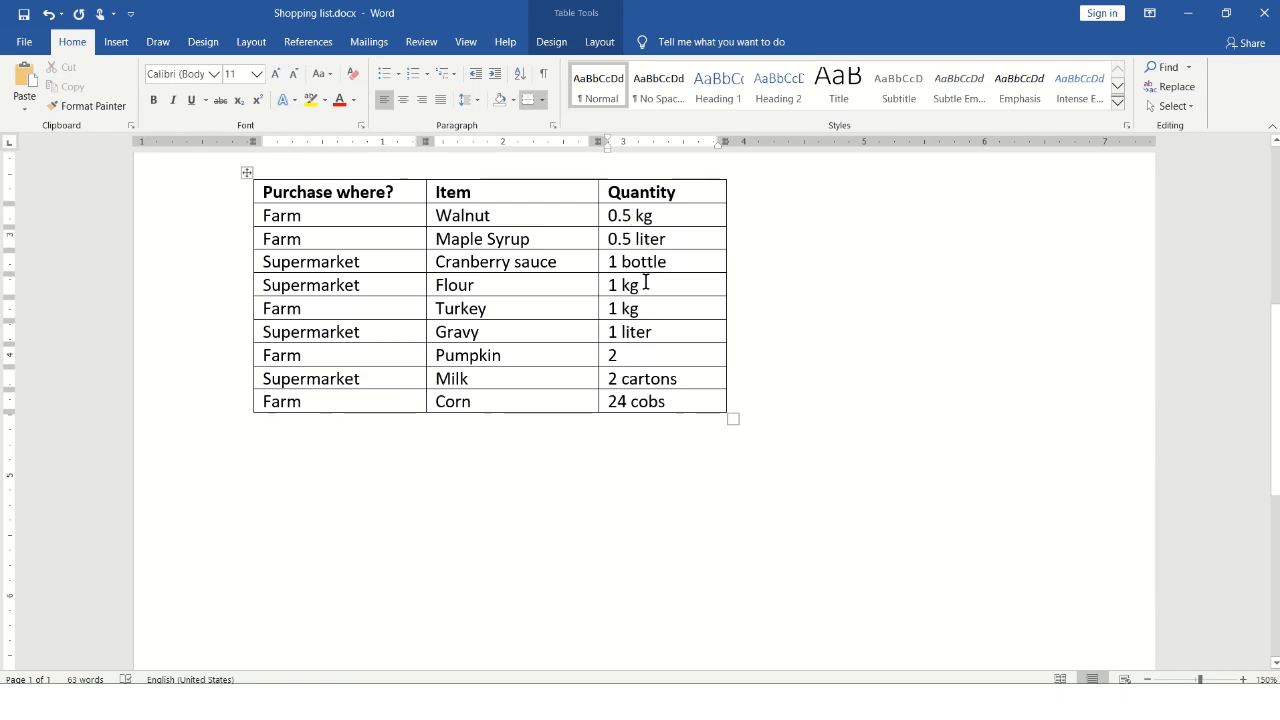
# Sort the purchase table by Purchase where? and then by Item, both as text in ascending order
pyautogui.click(484, 292)
pyautogui.click(390, 258)
pyautogui.click(524, 72)
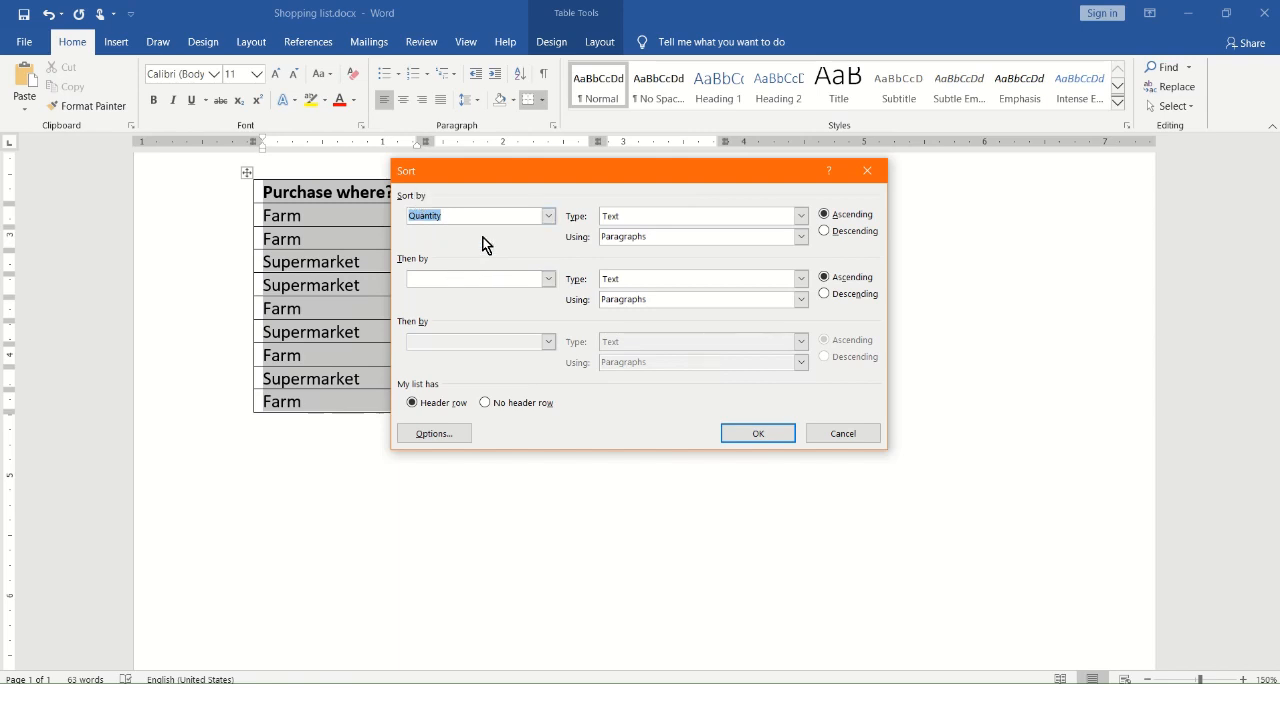
pyautogui.click(549, 217)
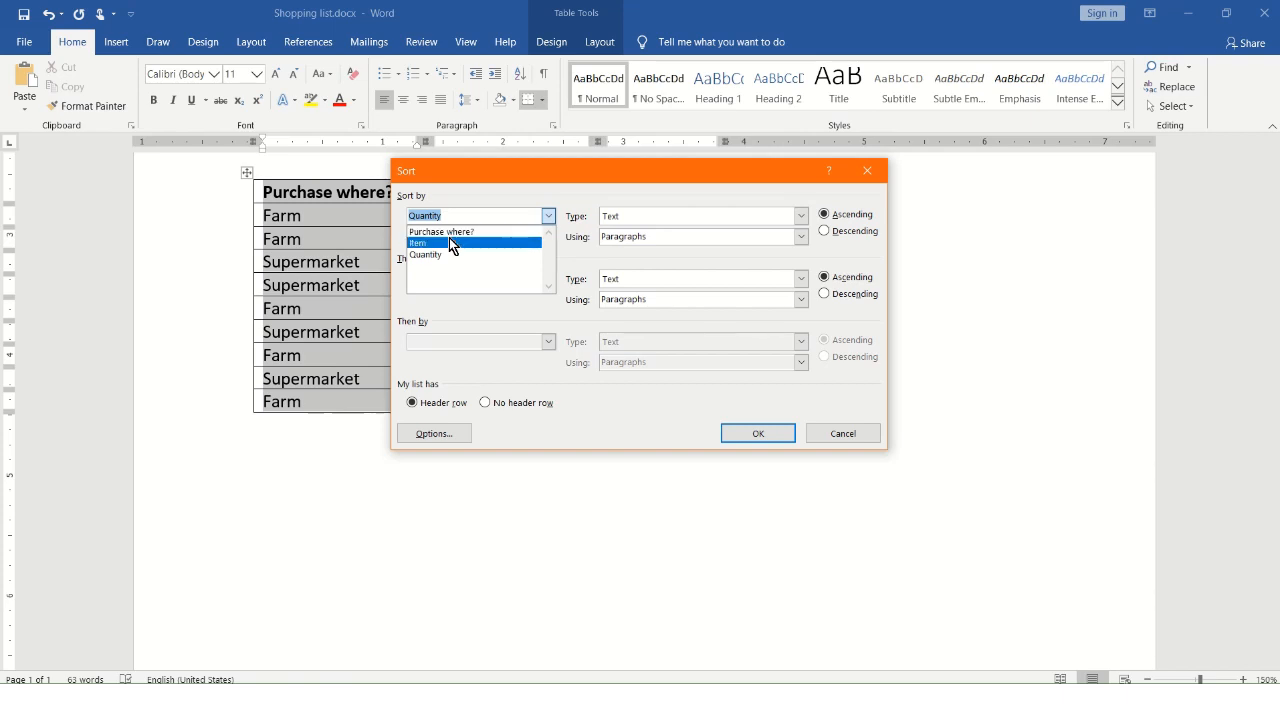
pyautogui.click(462, 233)
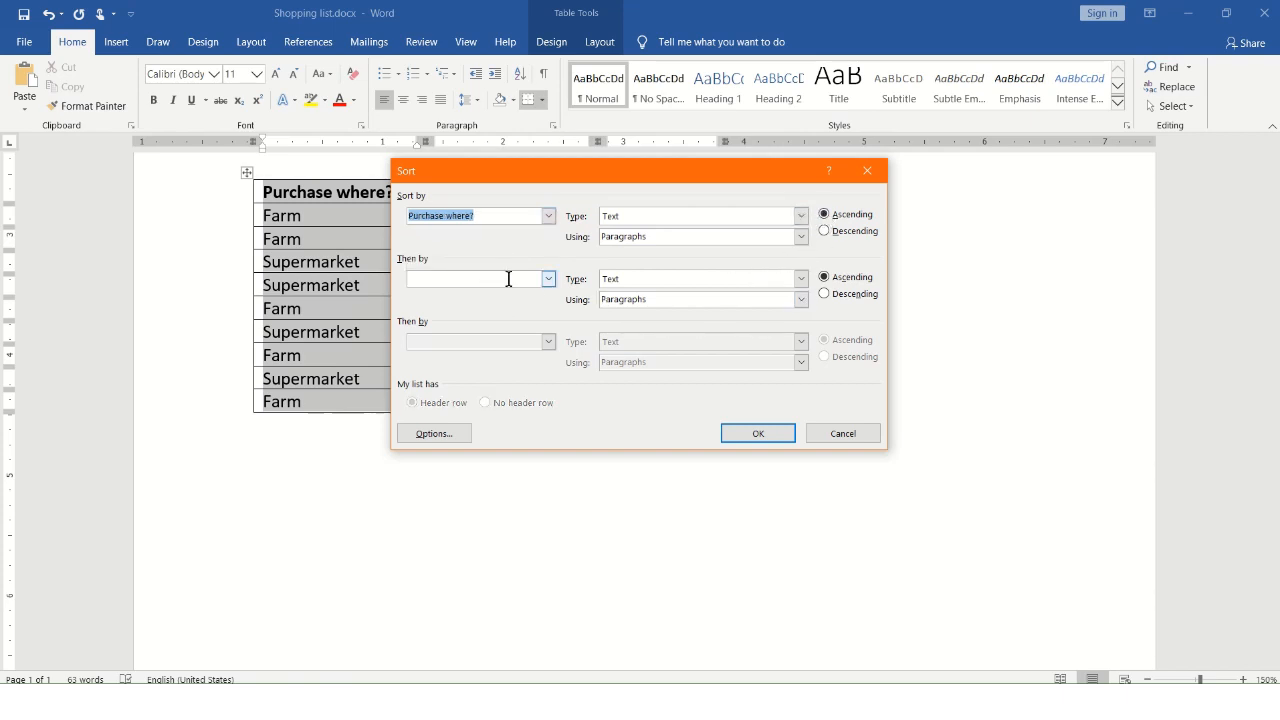
pyautogui.click(550, 279)
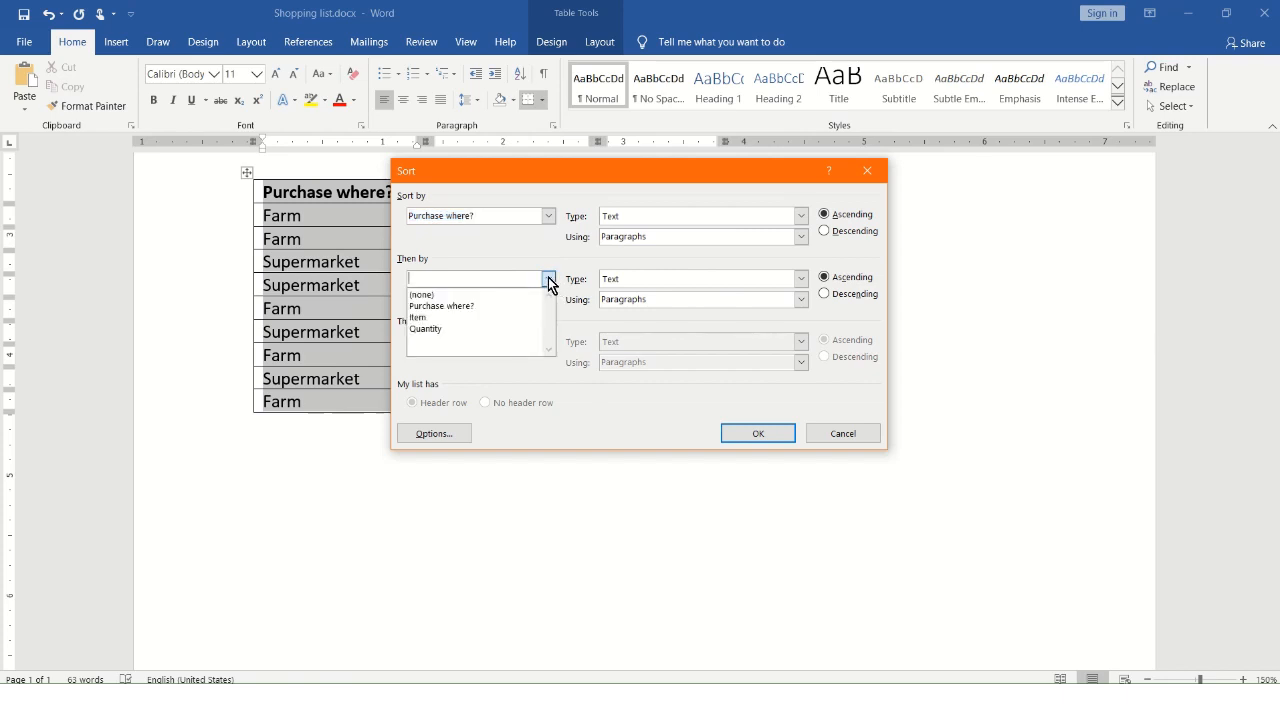
pyautogui.click(446, 319)
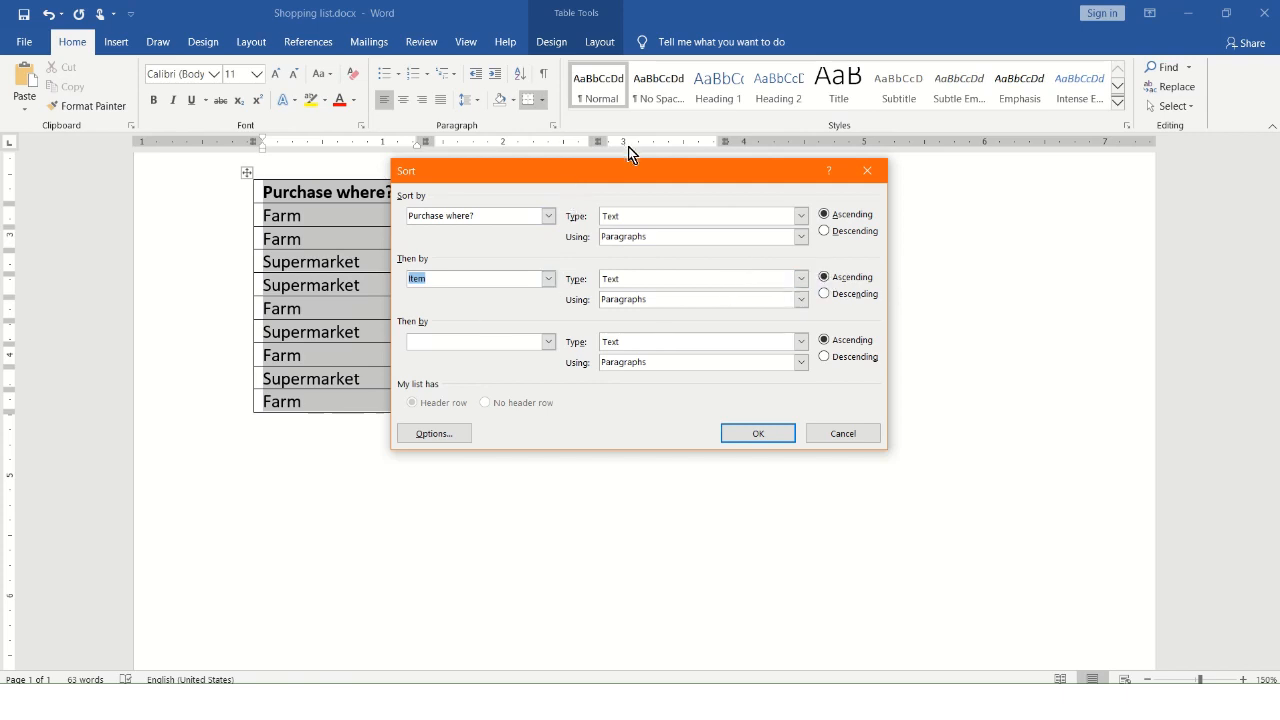
pyautogui.moveTo(631, 180); pyautogui.dragTo(846, 137)
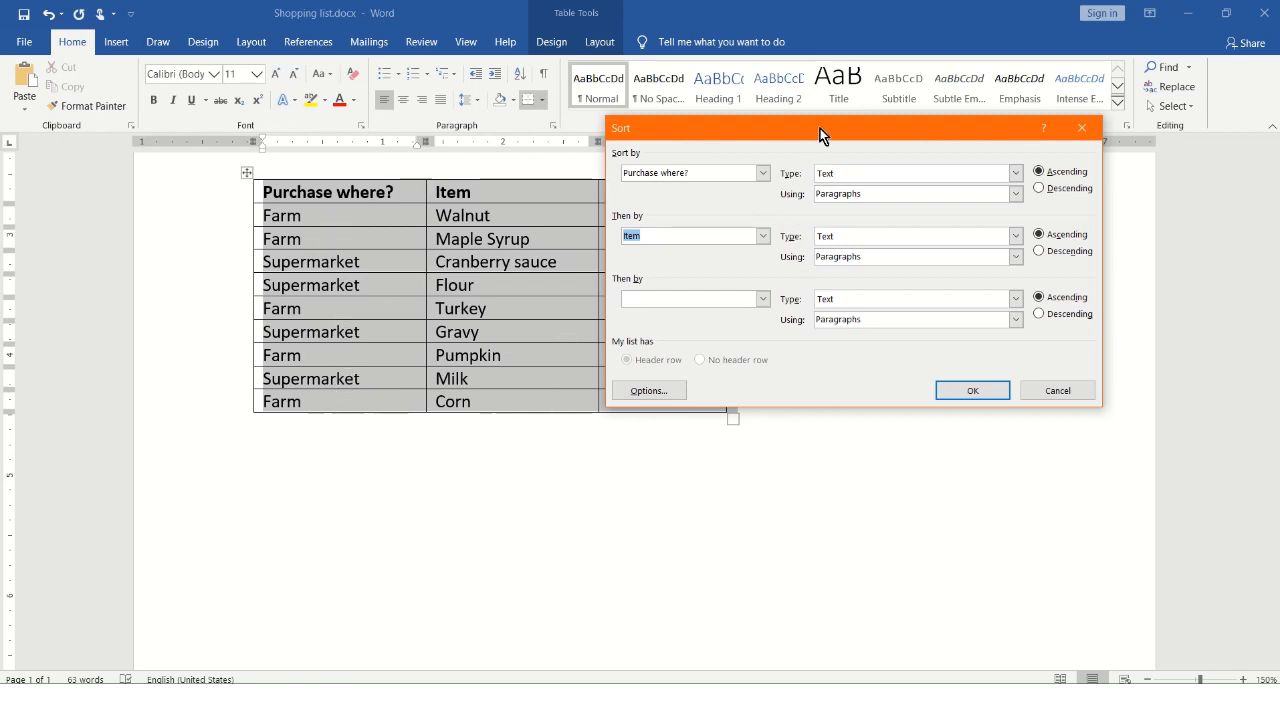
pyautogui.click(971, 391)
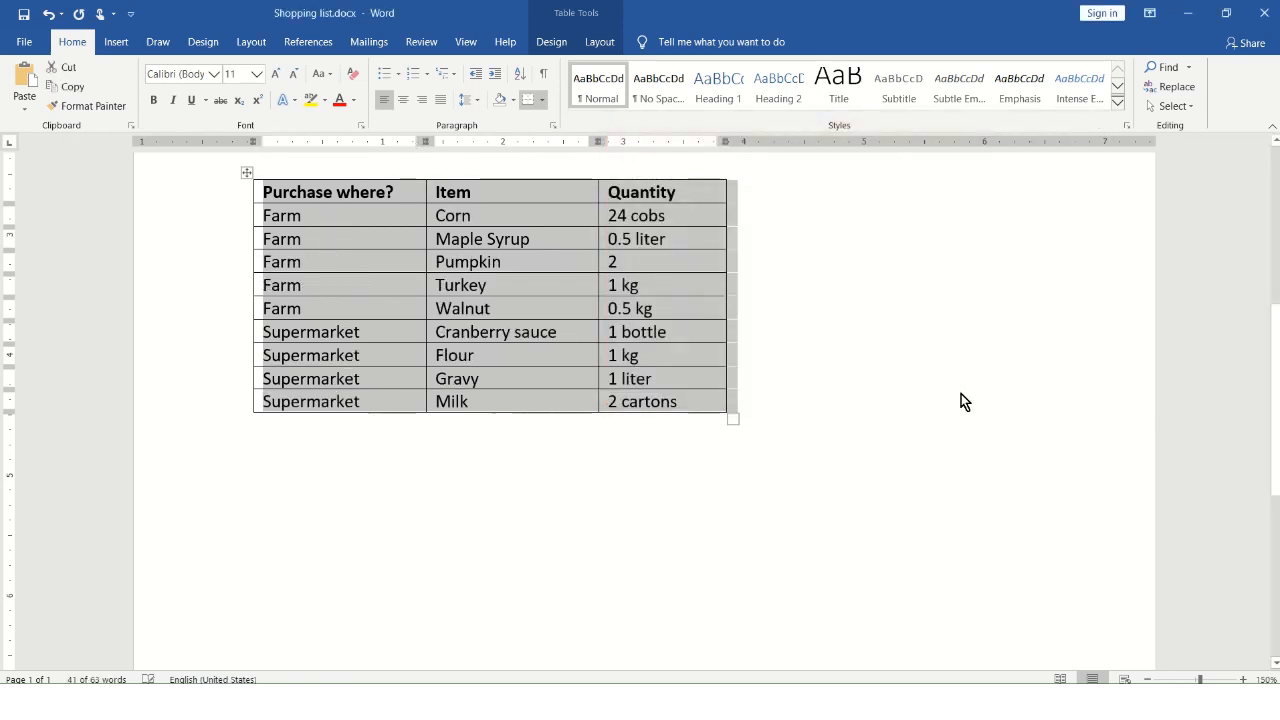
# Examine how the Farm and Supermarket rows are grouped and how the items are ordered within each group
pyautogui.click(360, 261)
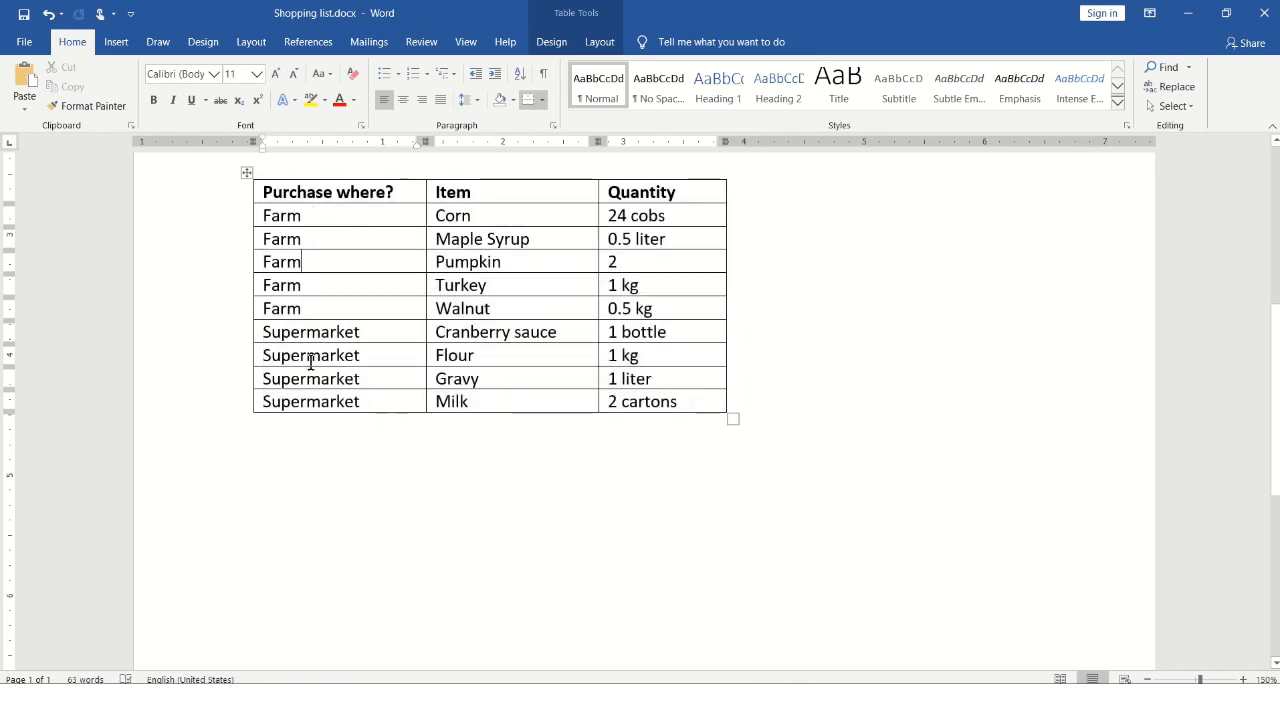
pyautogui.moveTo(288, 215); pyautogui.dragTo(268, 401)
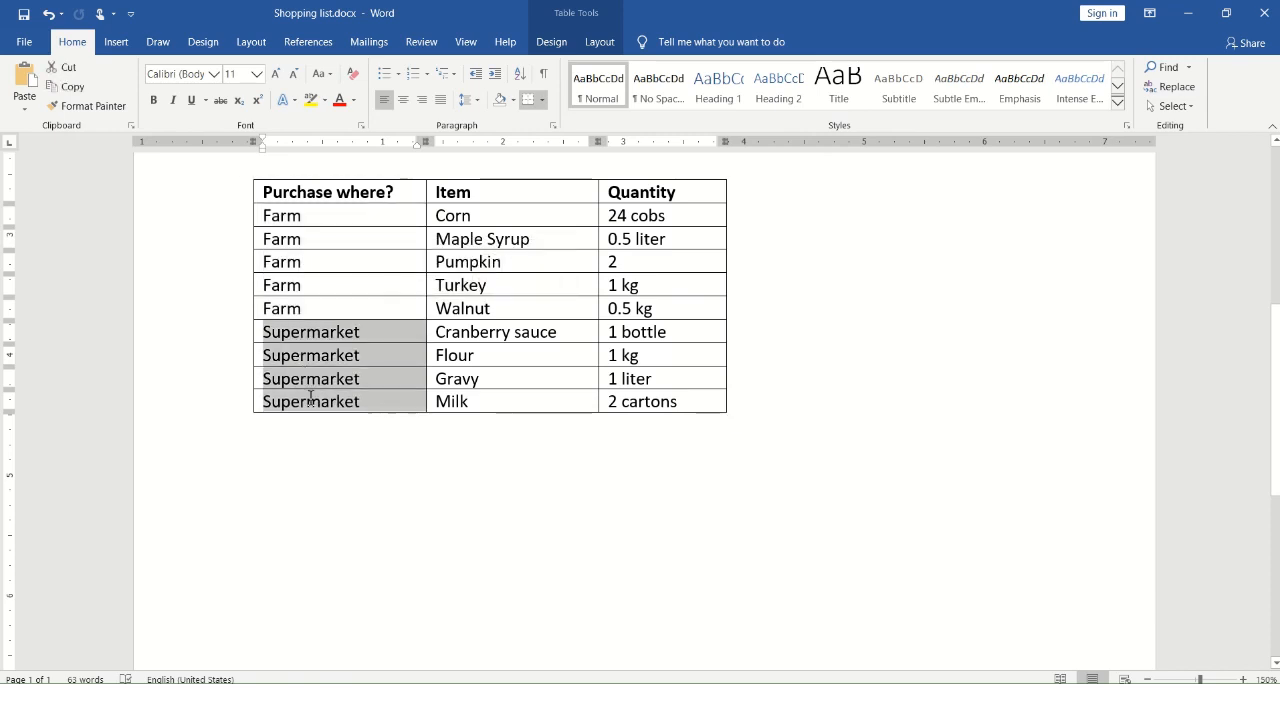
pyautogui.click(316, 219)
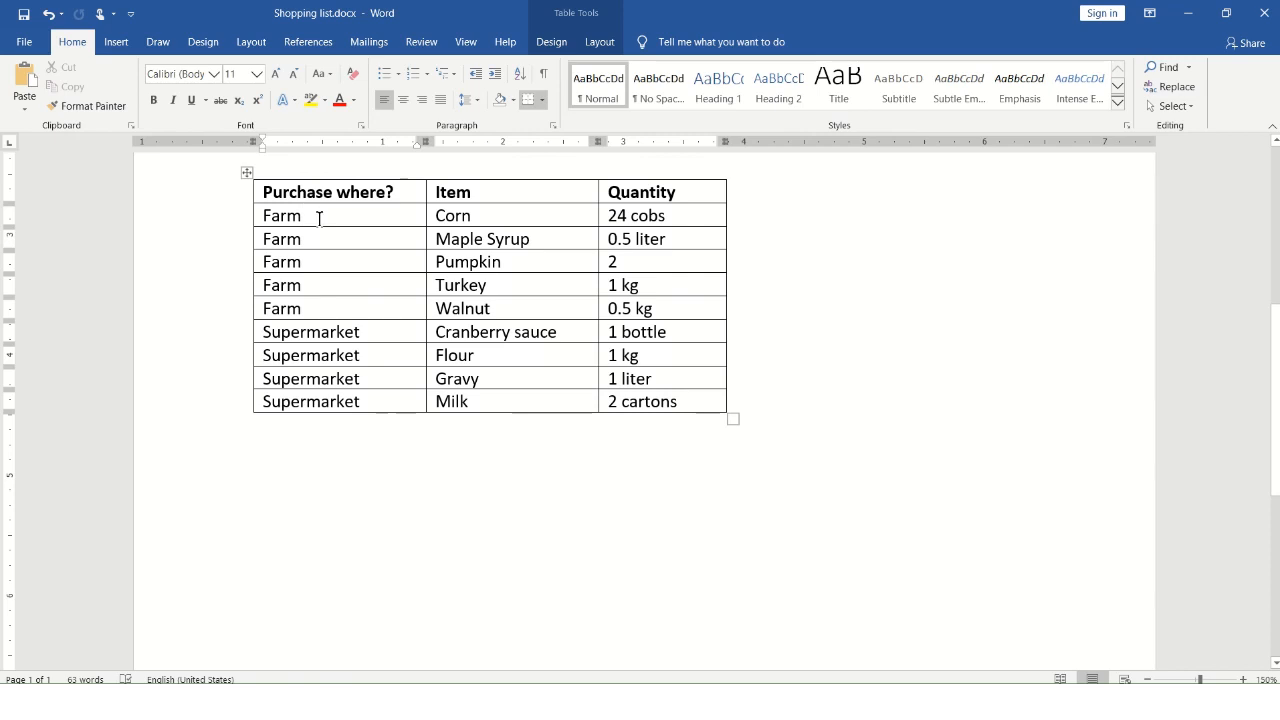
pyautogui.moveTo(319, 219); pyautogui.dragTo(326, 312)
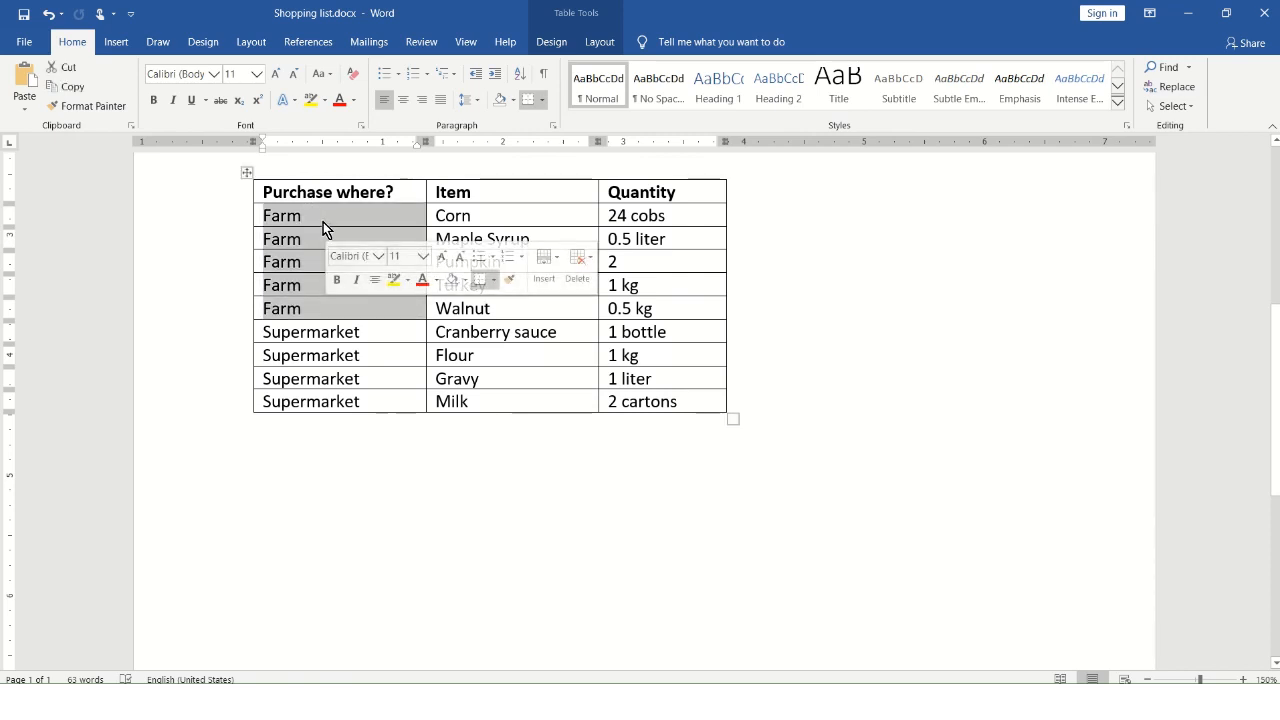
pyautogui.click(321, 218)
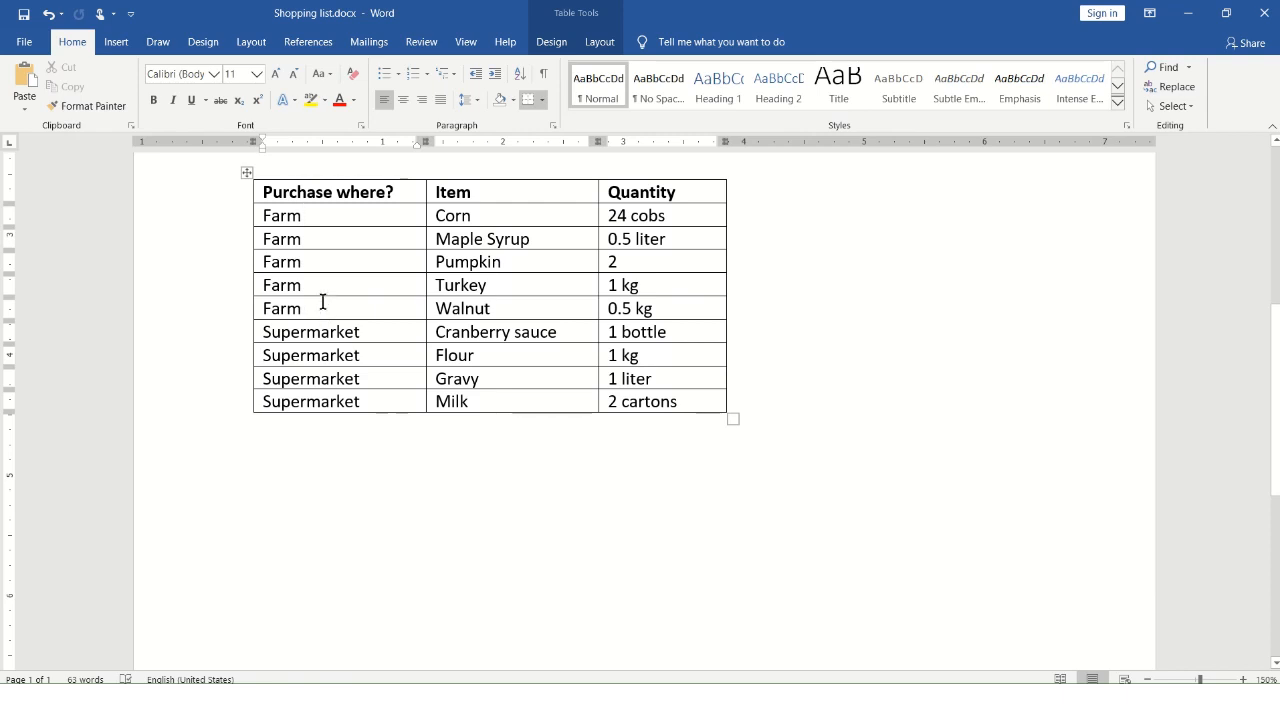
pyautogui.moveTo(324, 224); pyautogui.dragTo(329, 311)
pyautogui.click(468, 218)
pyautogui.moveTo(447, 218); pyautogui.dragTo(488, 298)
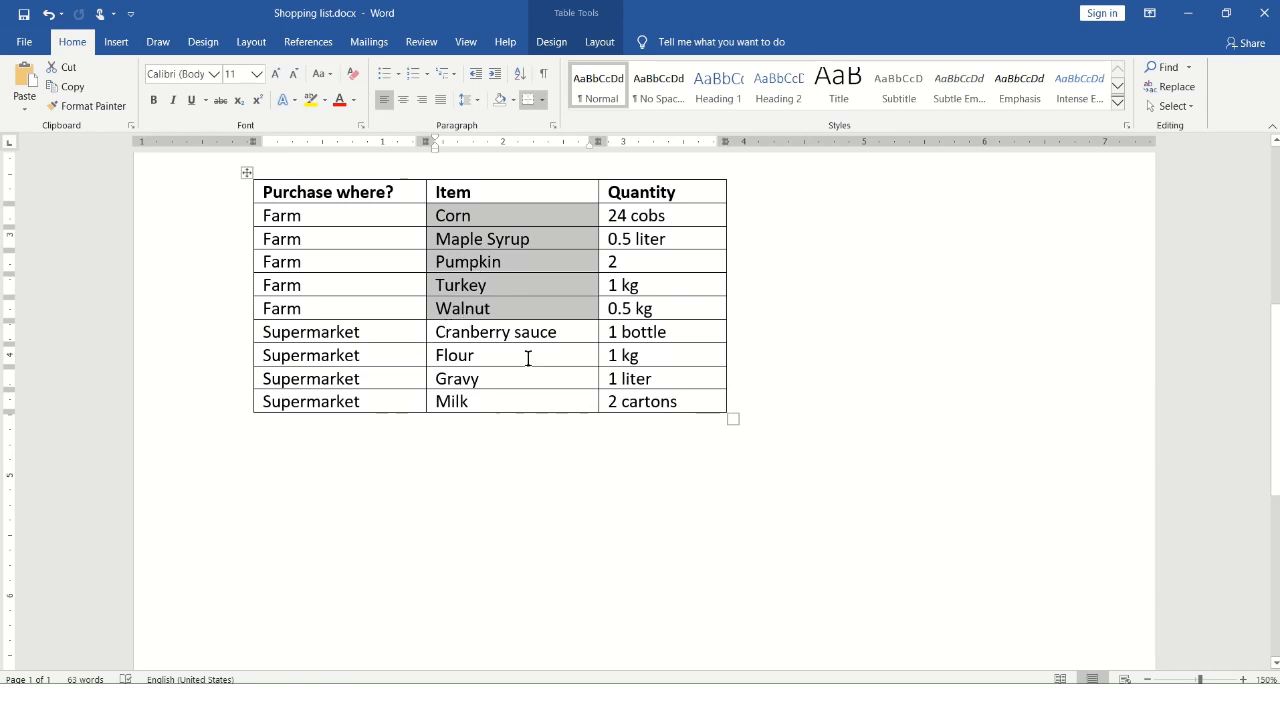
pyautogui.click(446, 334)
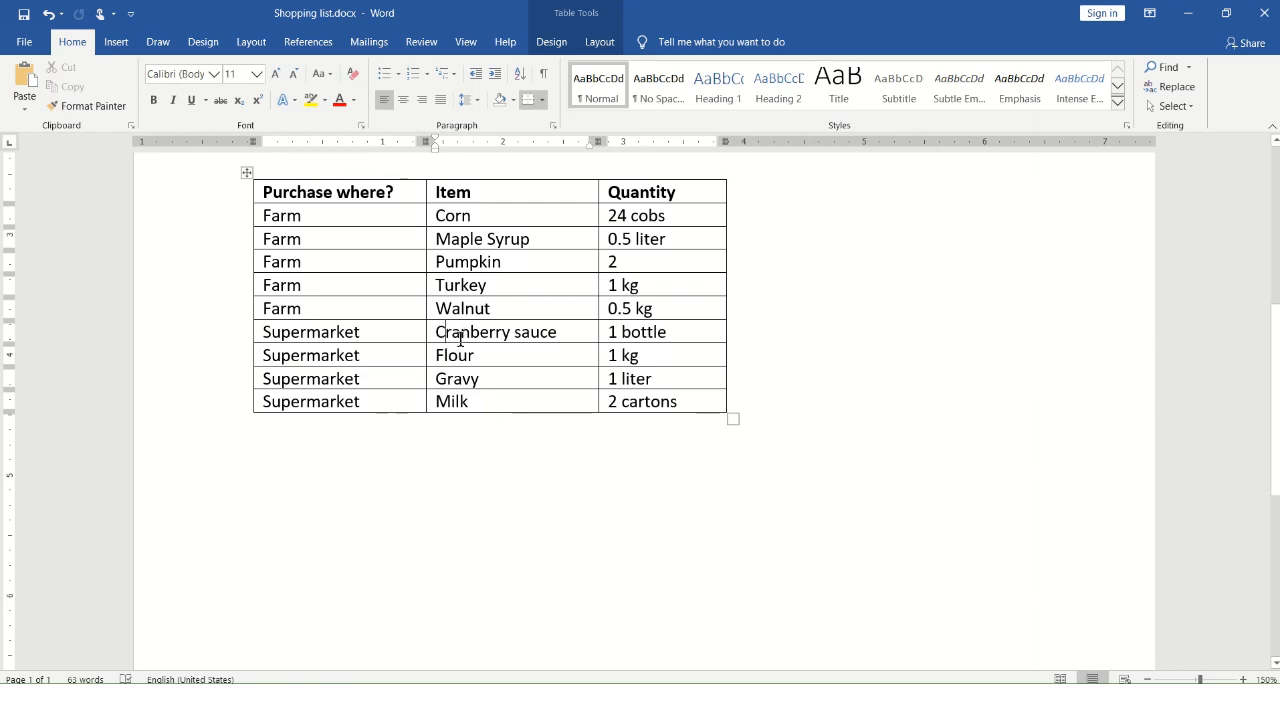
pyautogui.click(462, 379)
pyautogui.click(482, 406)
# Review the available sort levels in the purchase table's Sort settings without applying a new sort
pyautogui.click(522, 73)
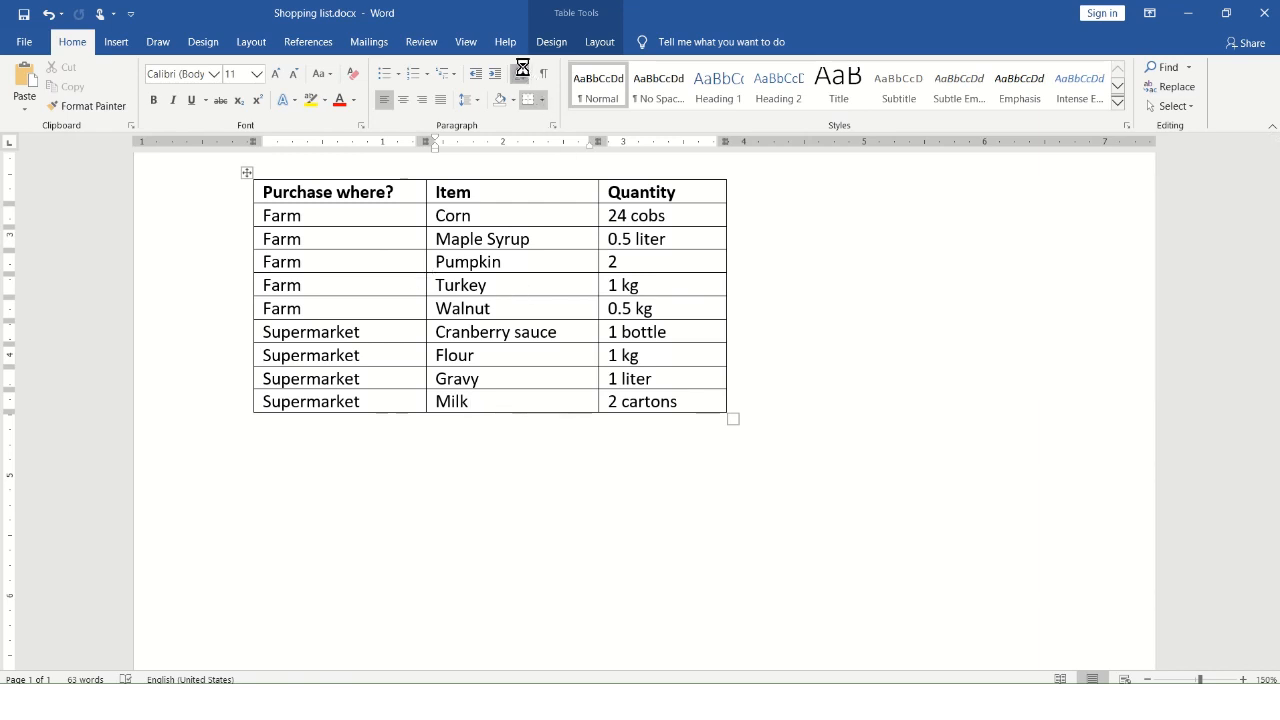
pyautogui.moveTo(741, 141); pyautogui.dragTo(544, 144)
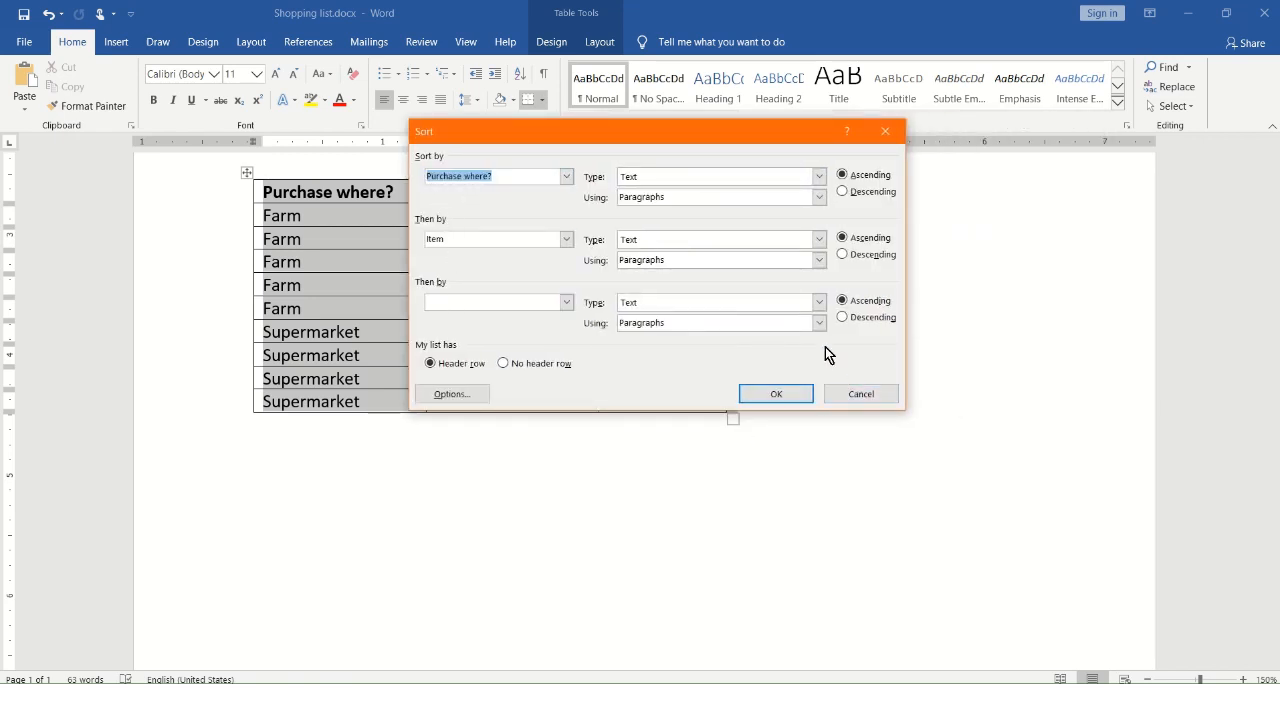
pyautogui.click(858, 394)
pyautogui.scroll(3, 548, 310)
pyautogui.scroll(3, 552, 316)
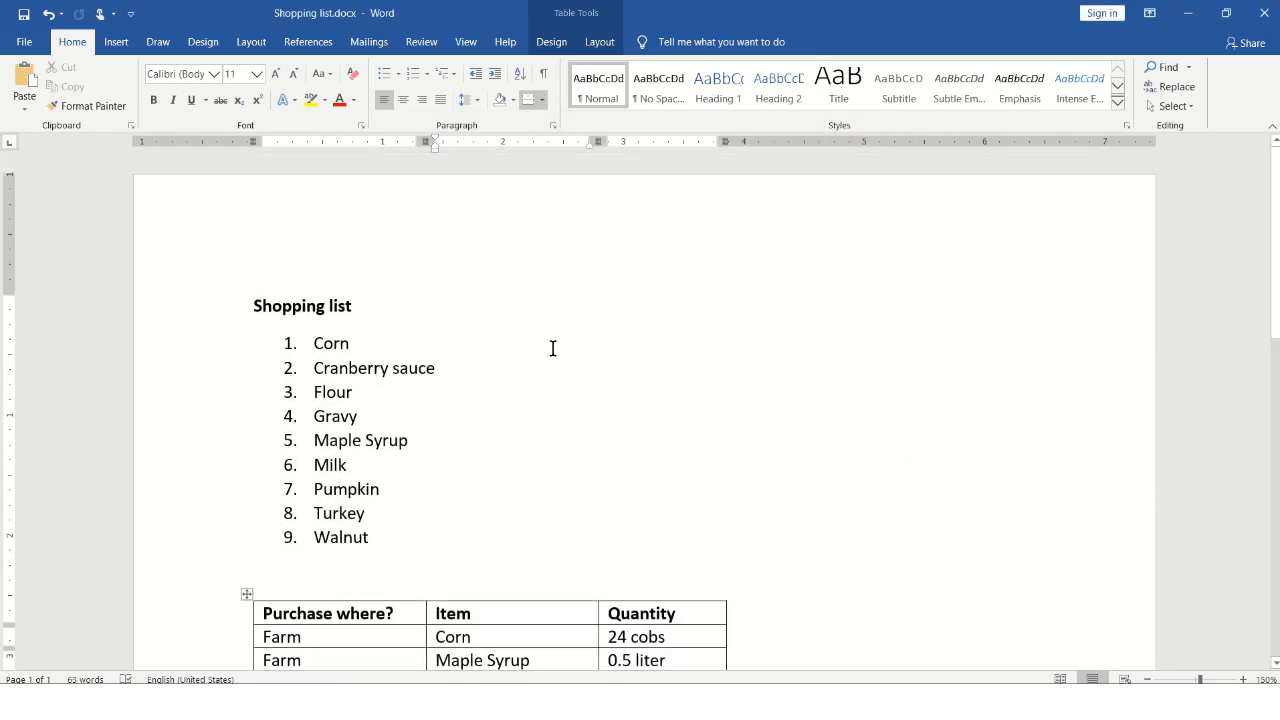
pyautogui.scroll(-1, 551, 349)
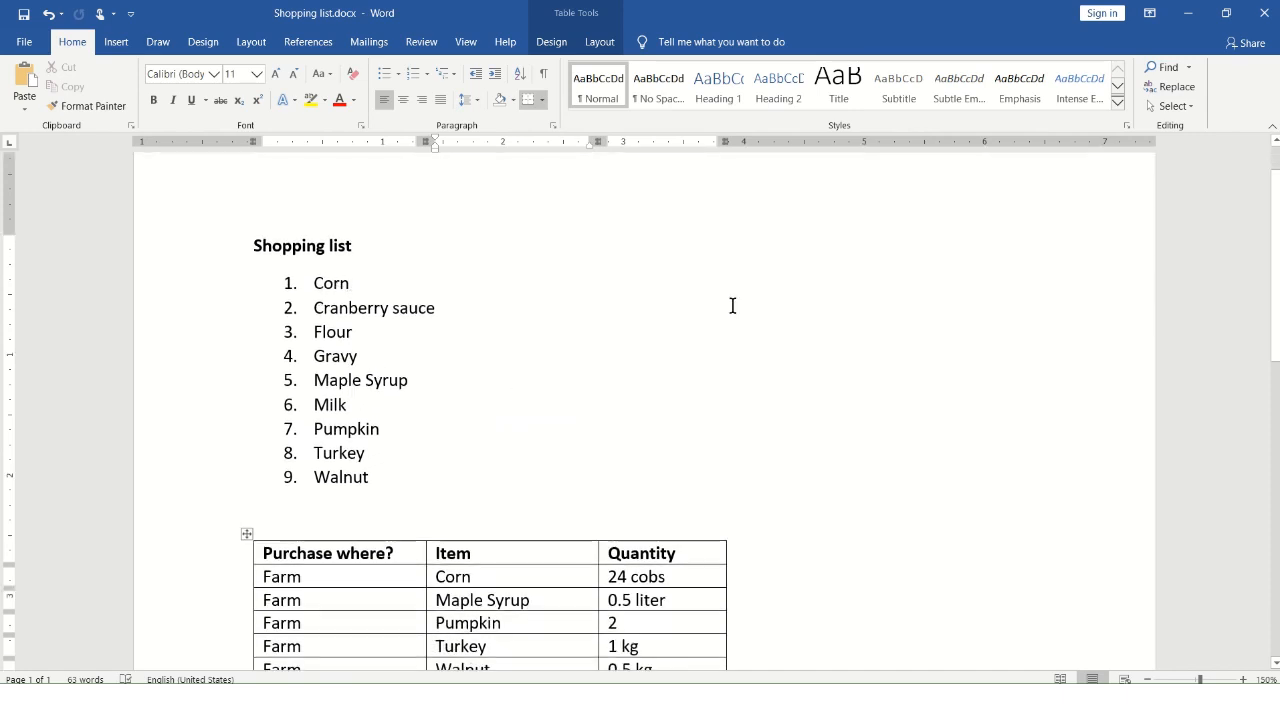
pyautogui.scroll(-3, 737, 311)
pyautogui.scroll(-1, 627, 330)
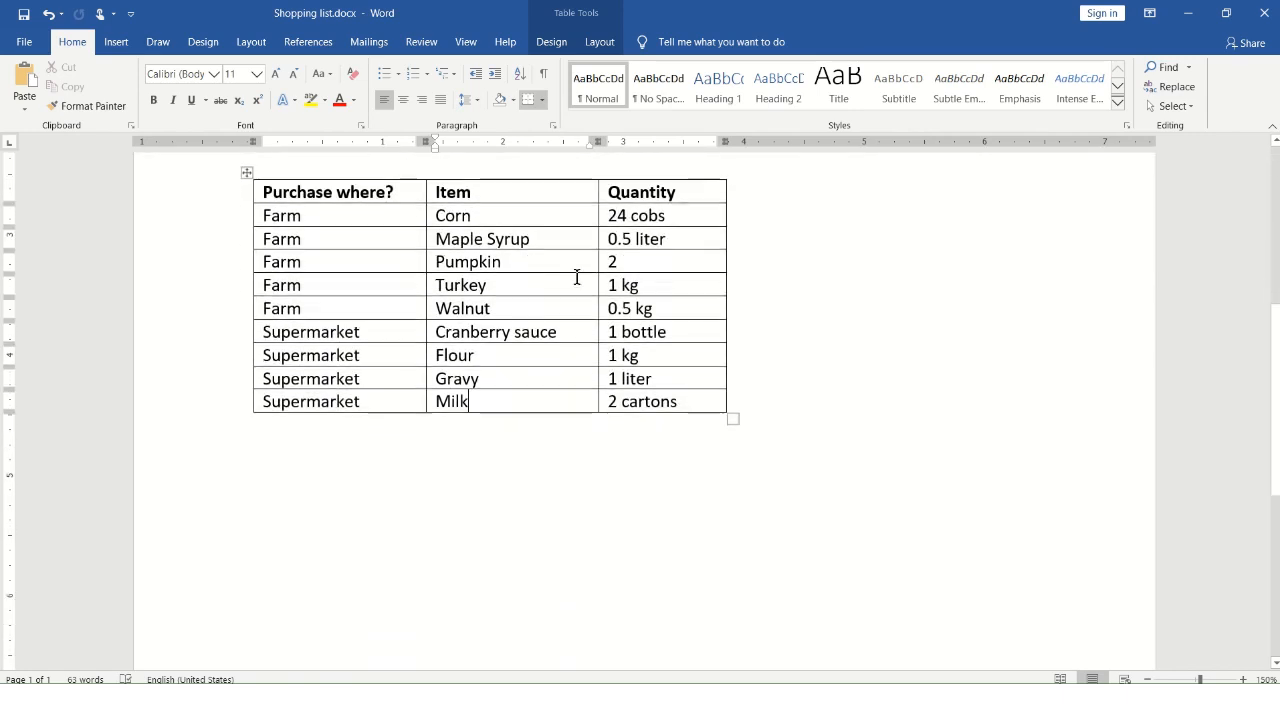